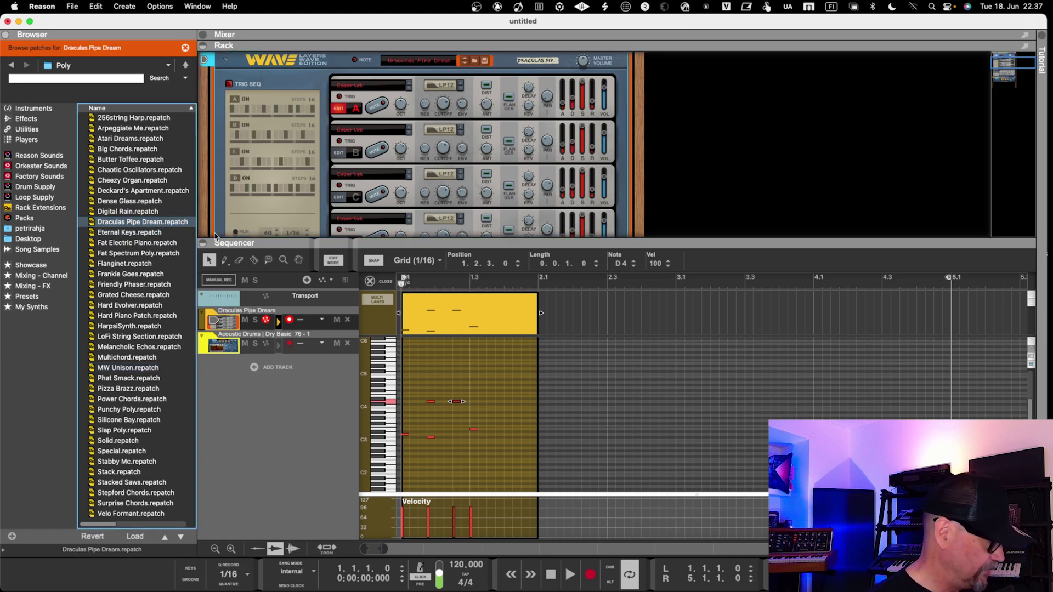
Step: Load the Friendly Phaser patch into the Layers Wave Edition synth, collapse the browser and reopen it by browsing the device's patches
click(134, 284)
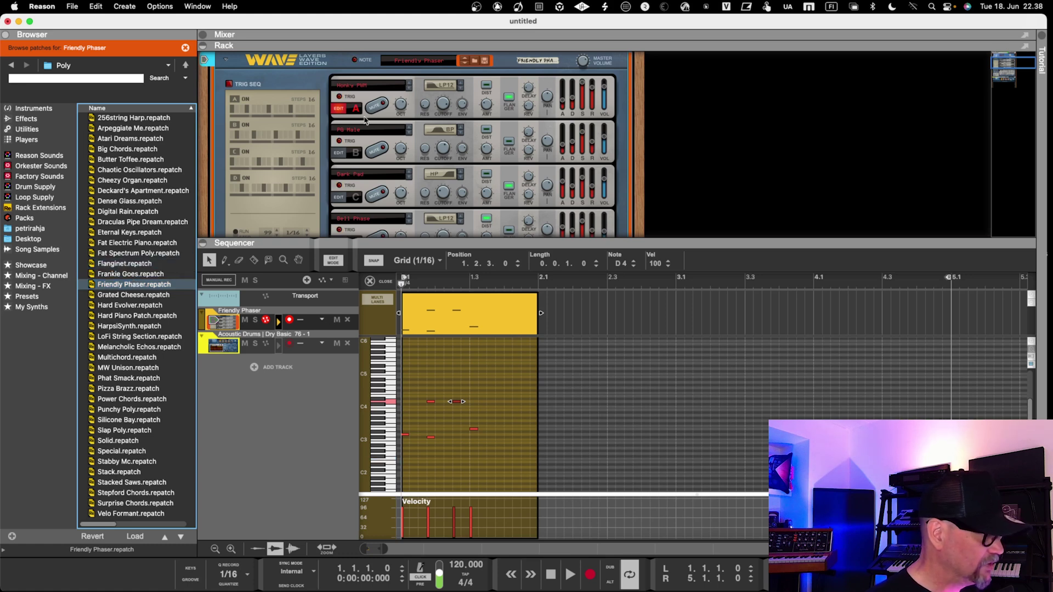
click(6, 35)
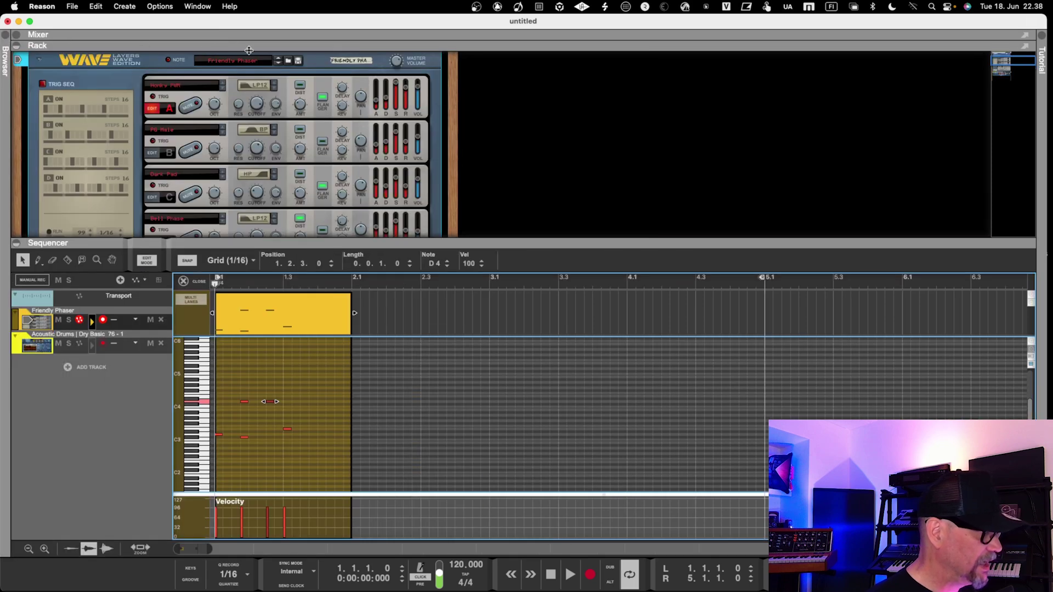
click(287, 61)
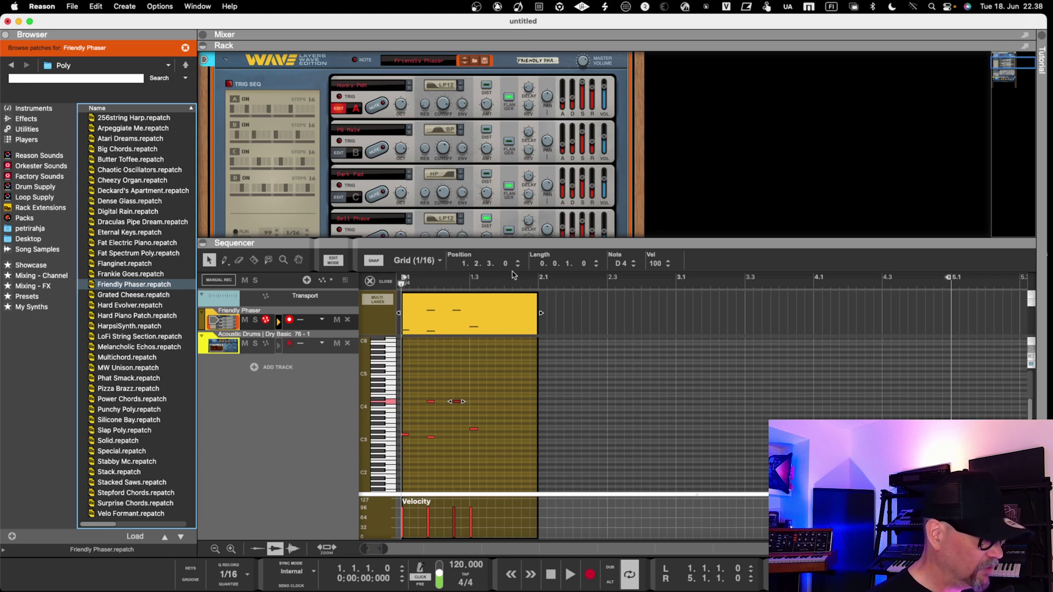
Step: Close the note editor, reopen the clip on the Friendly Phaser track for note editing and deselect it
click(370, 281)
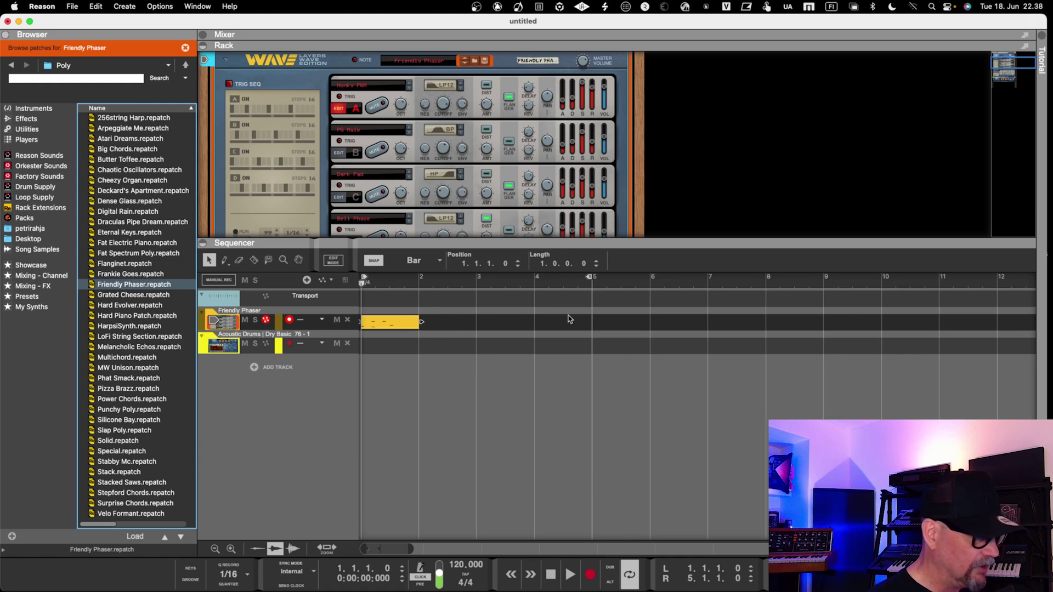
click(399, 326)
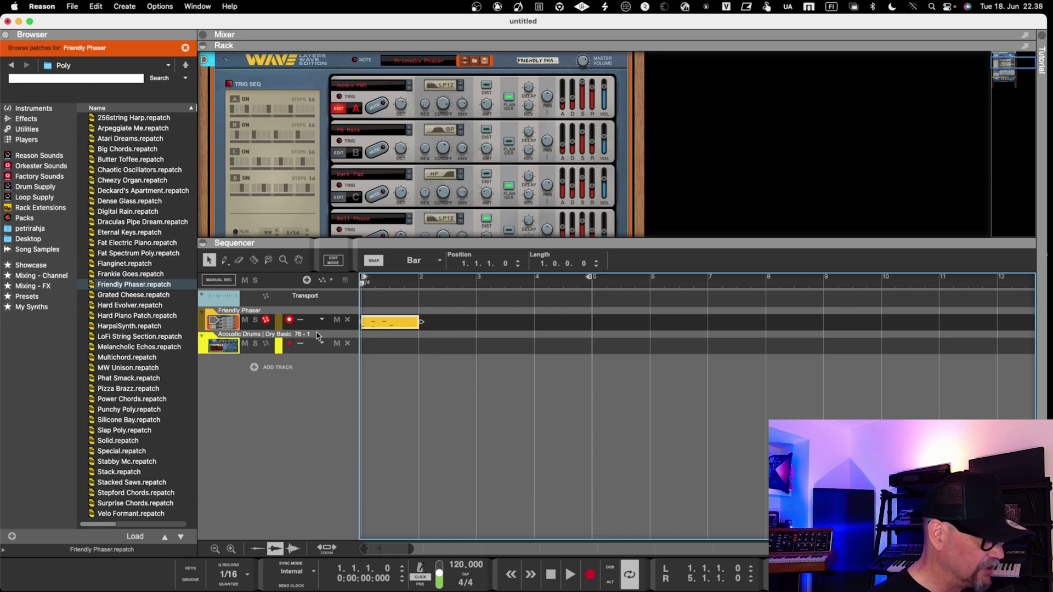
double_click(398, 325)
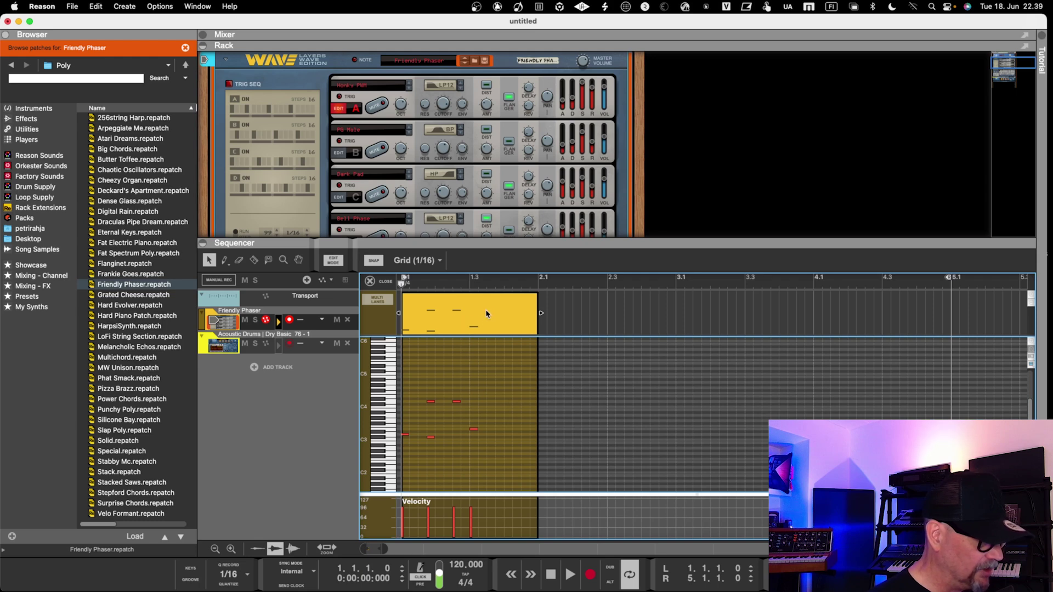
click(482, 393)
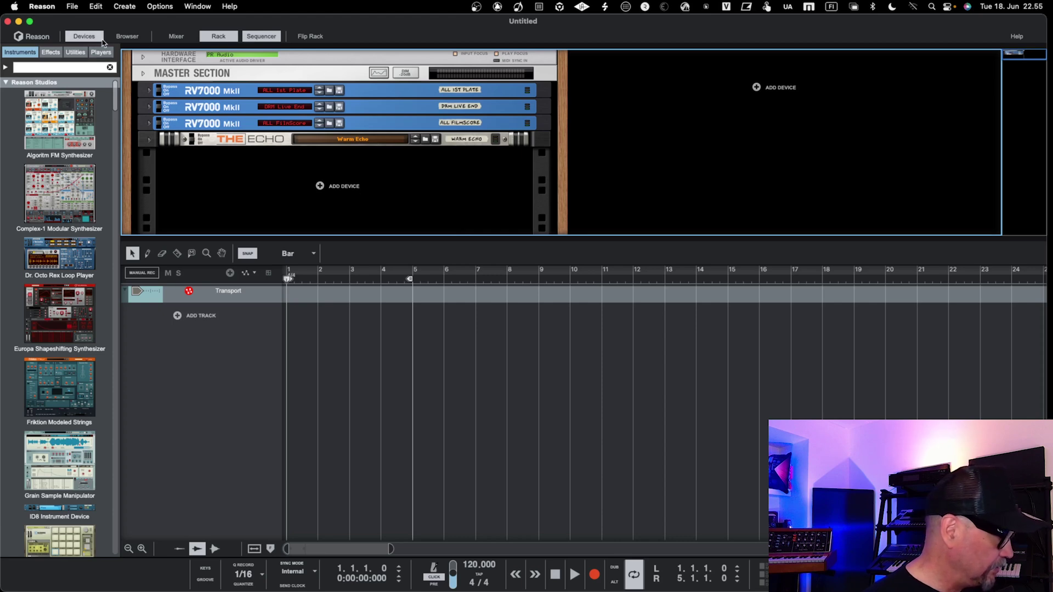
Step: Hide and show the Devices palette repeatedly to examine how the rack and sequencer layout adapts
click(73, 37)
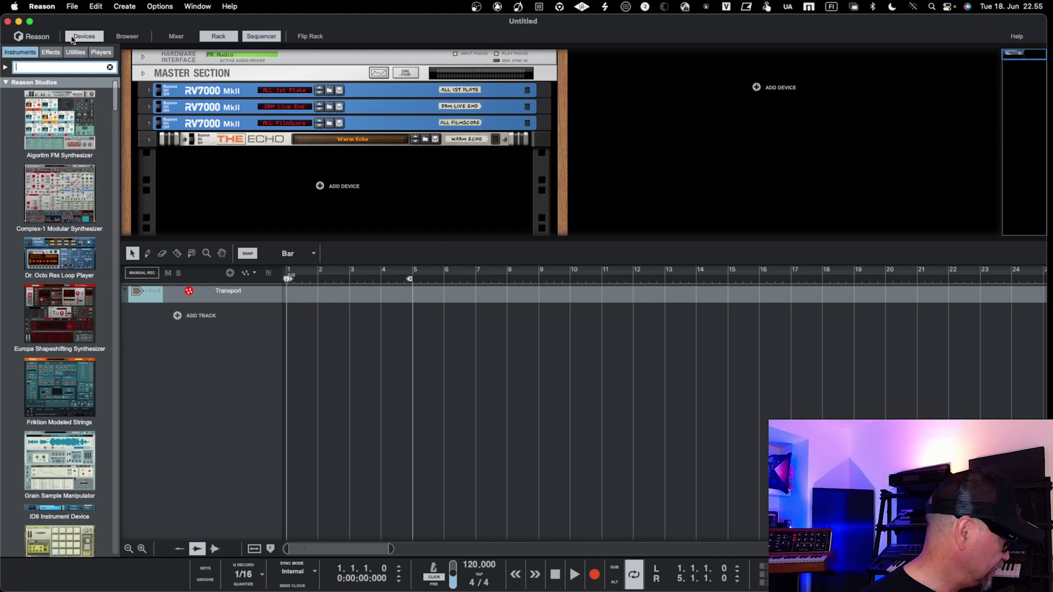
click(73, 37)
click(73, 37)
click(72, 37)
click(73, 37)
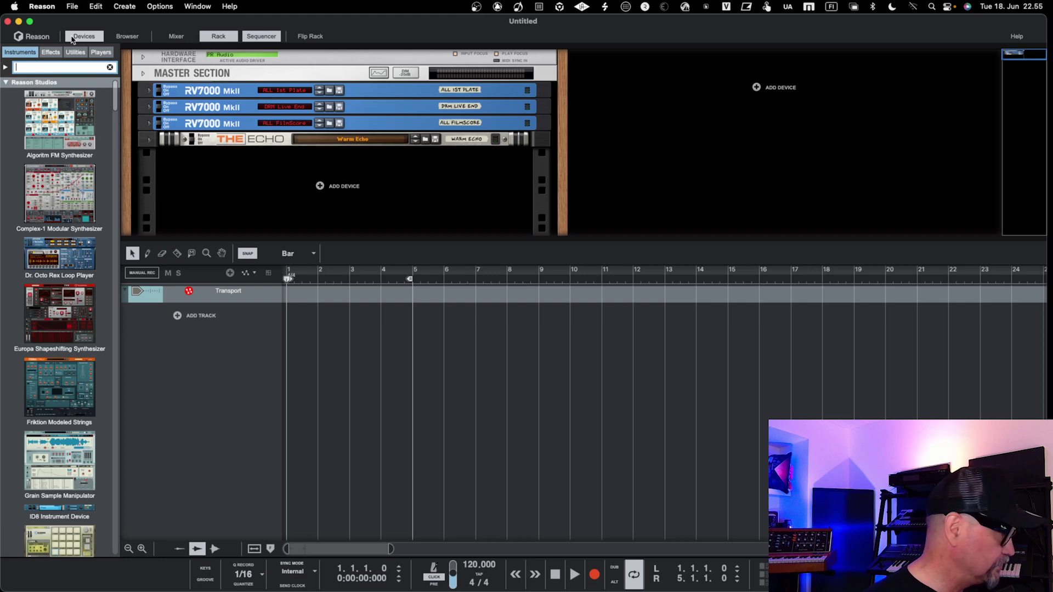
click(73, 37)
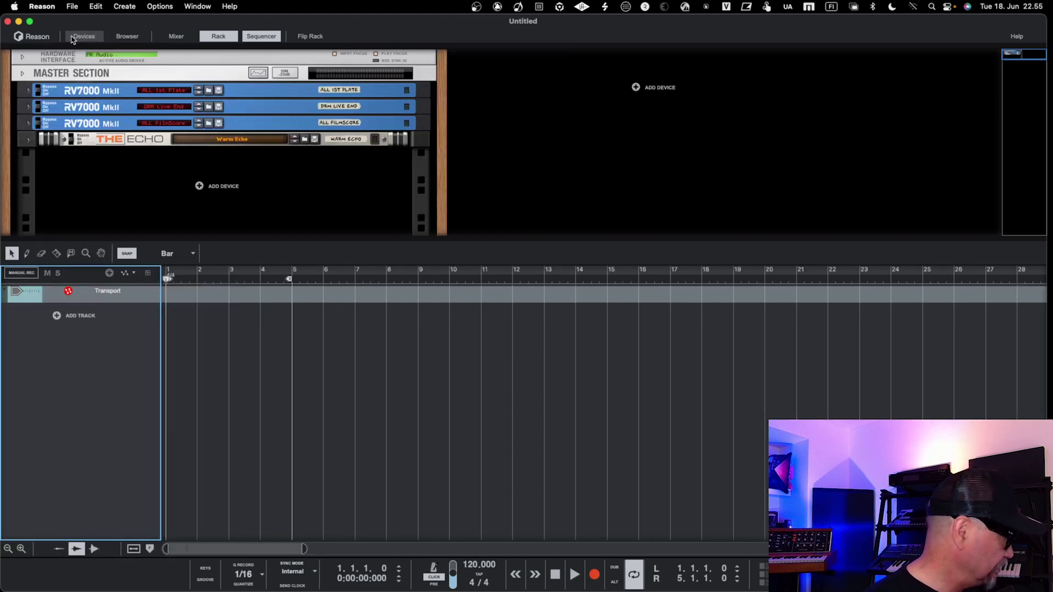
click(72, 37)
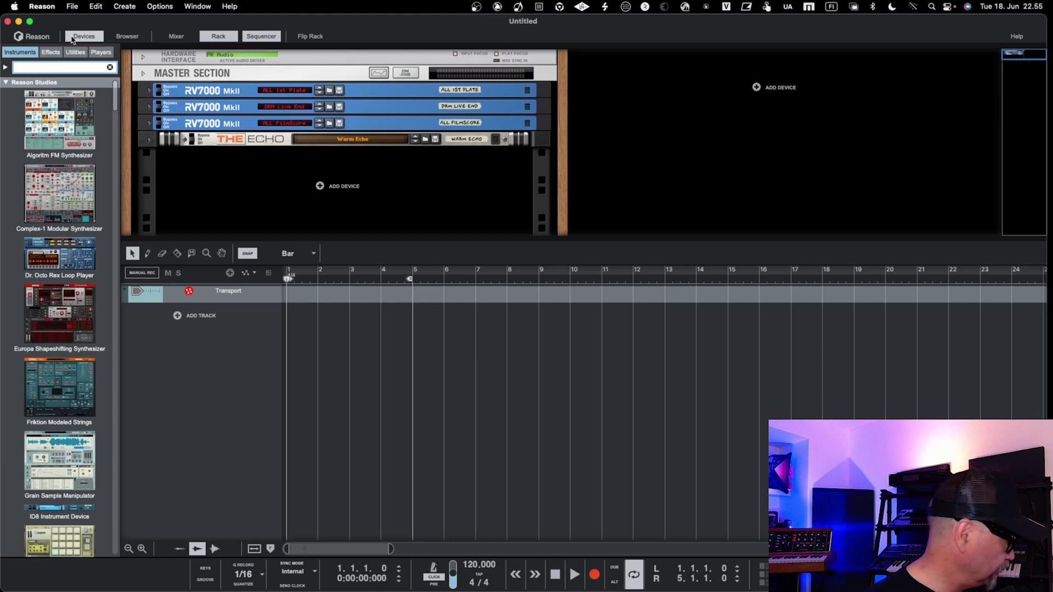
click(73, 38)
click(72, 37)
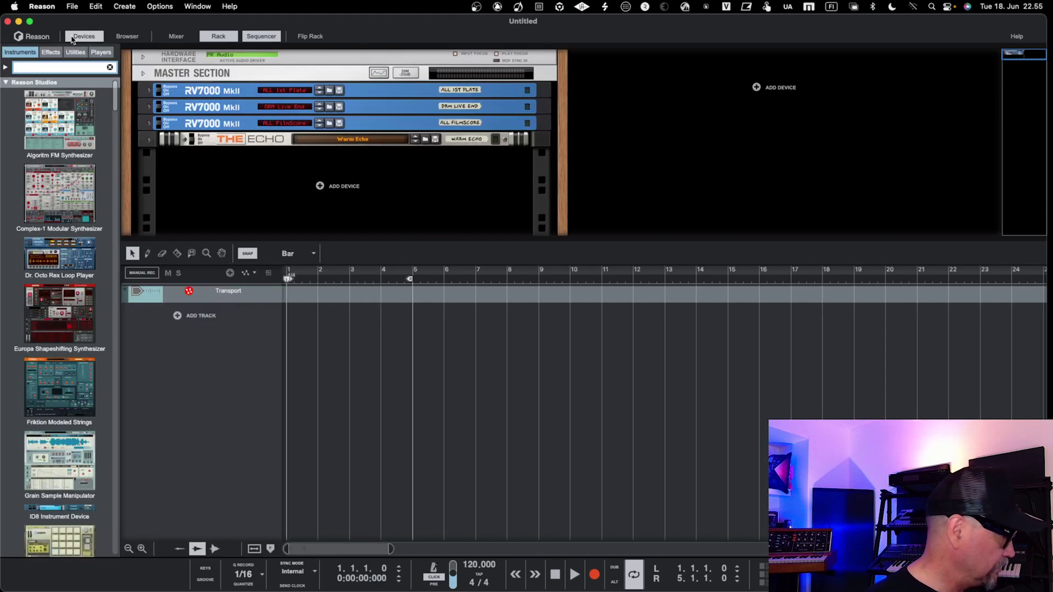
Step: View the Mixer, Rack and Sequencer one after another with the Devices palette open
key(F5)
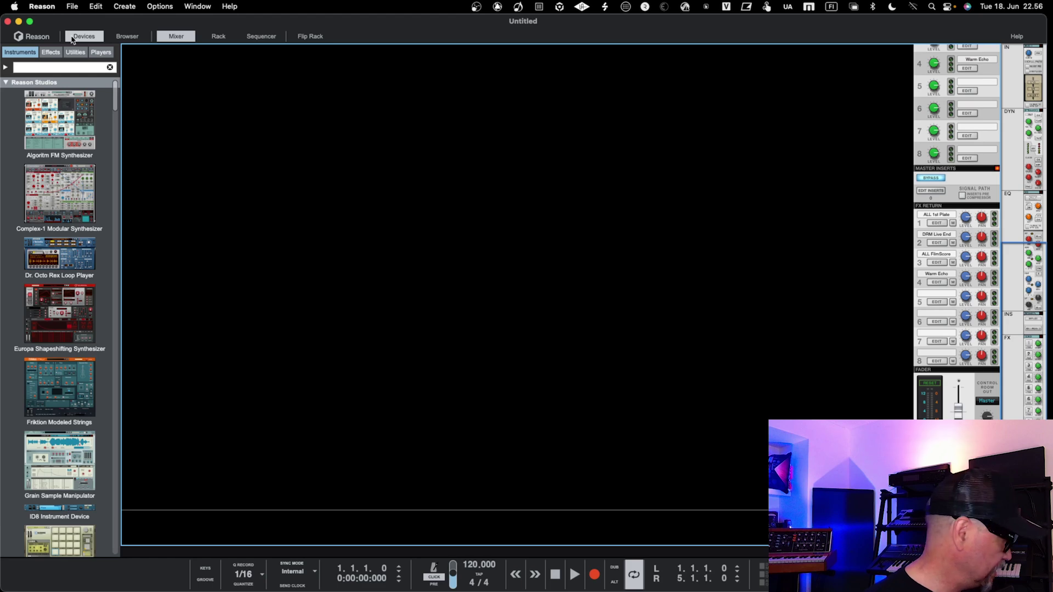
key(F6)
key(F7)
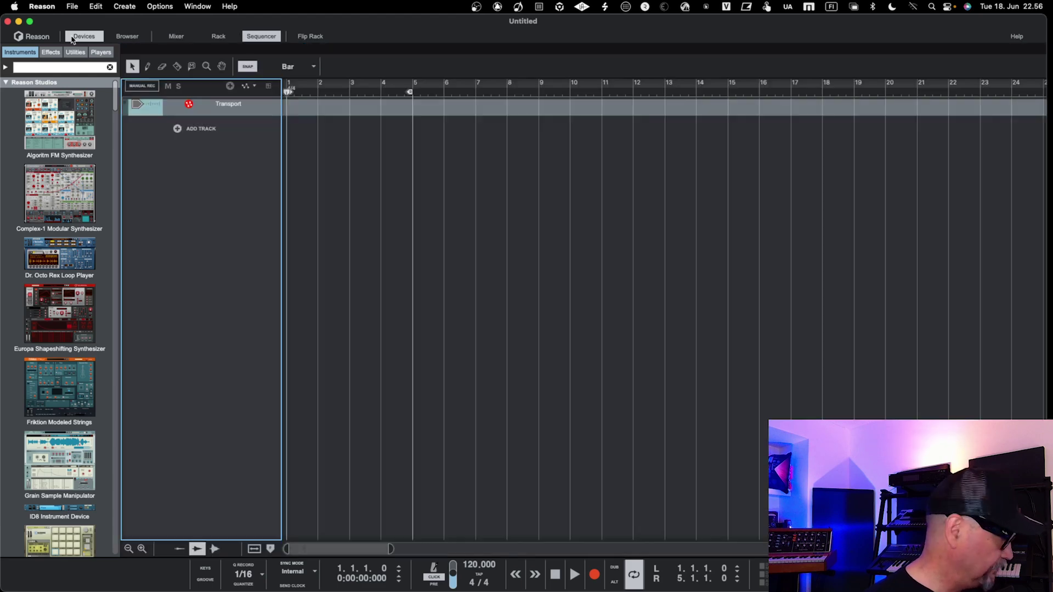
Step: Hide the Devices palette in the Sequencer view, switch to the Mixer view and toggle the palette there
click(72, 37)
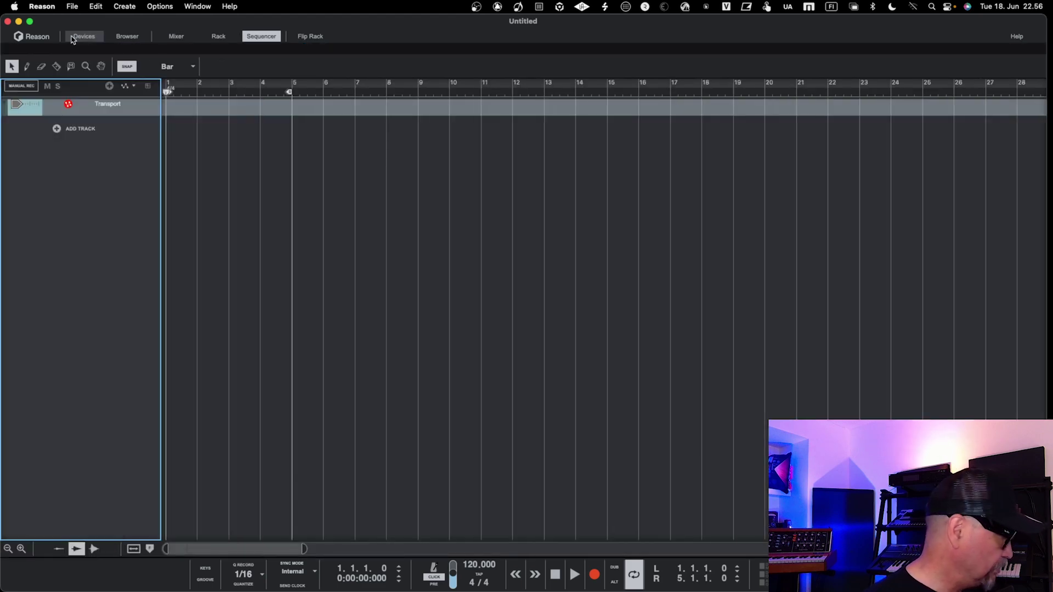
key(F5)
click(72, 37)
click(71, 36)
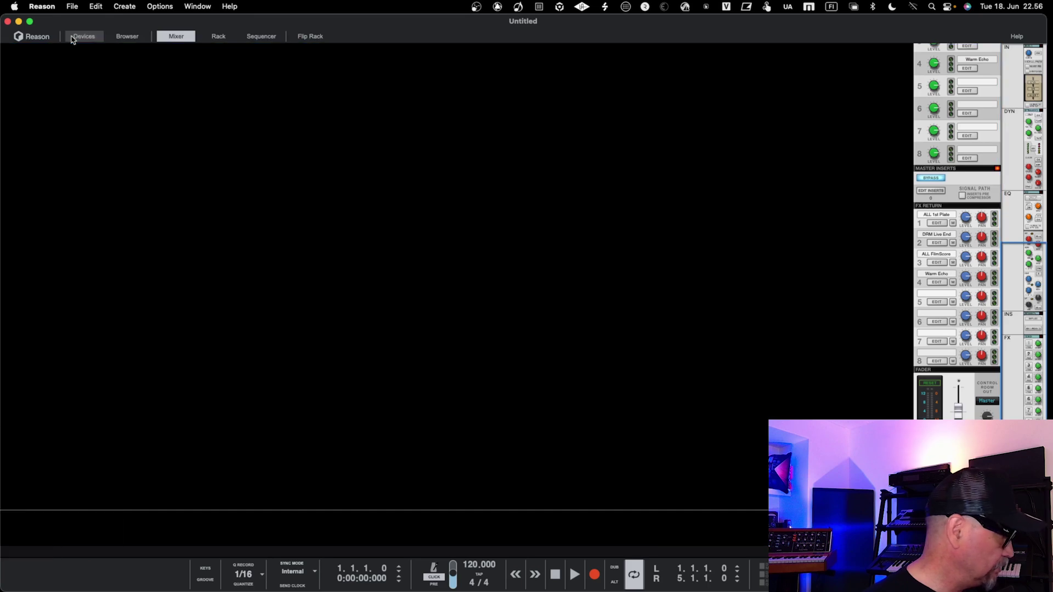
Step: Show the Rack together with the Sequencer and bring back the Devices palette with the Instruments category
key(F6)
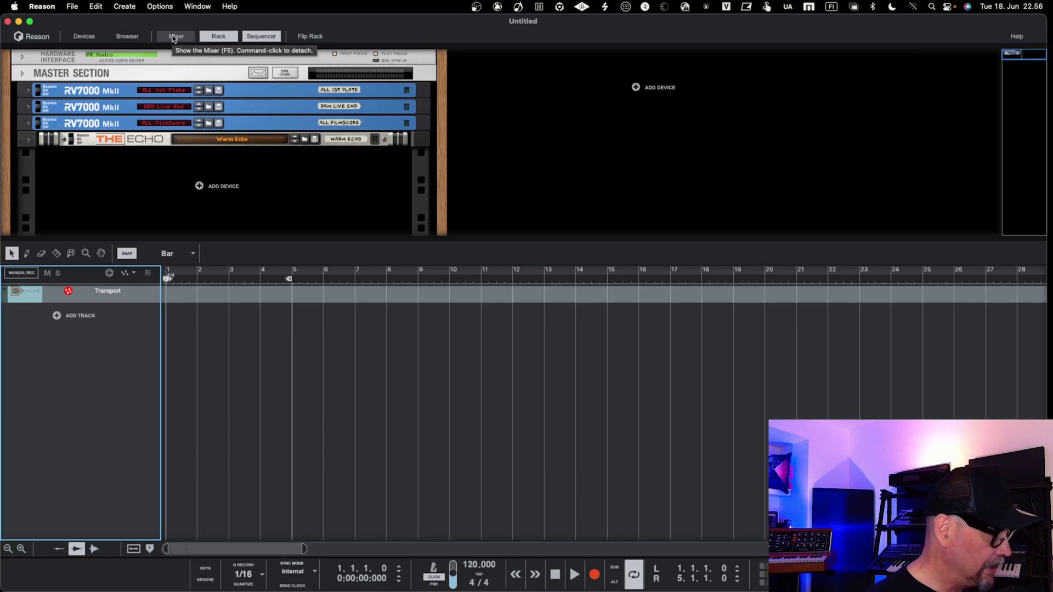
key(F2)
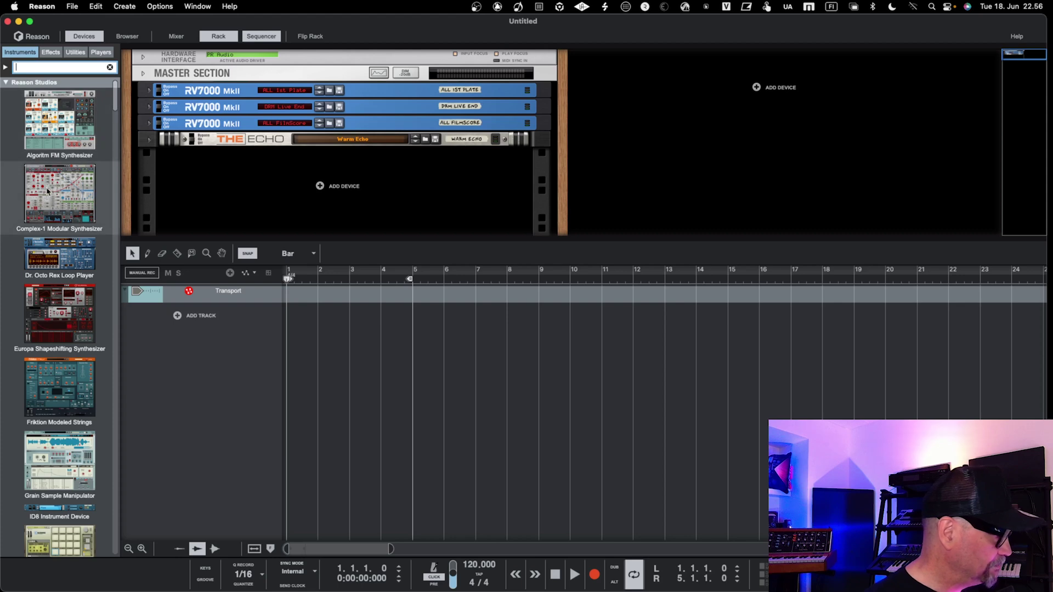
click(51, 53)
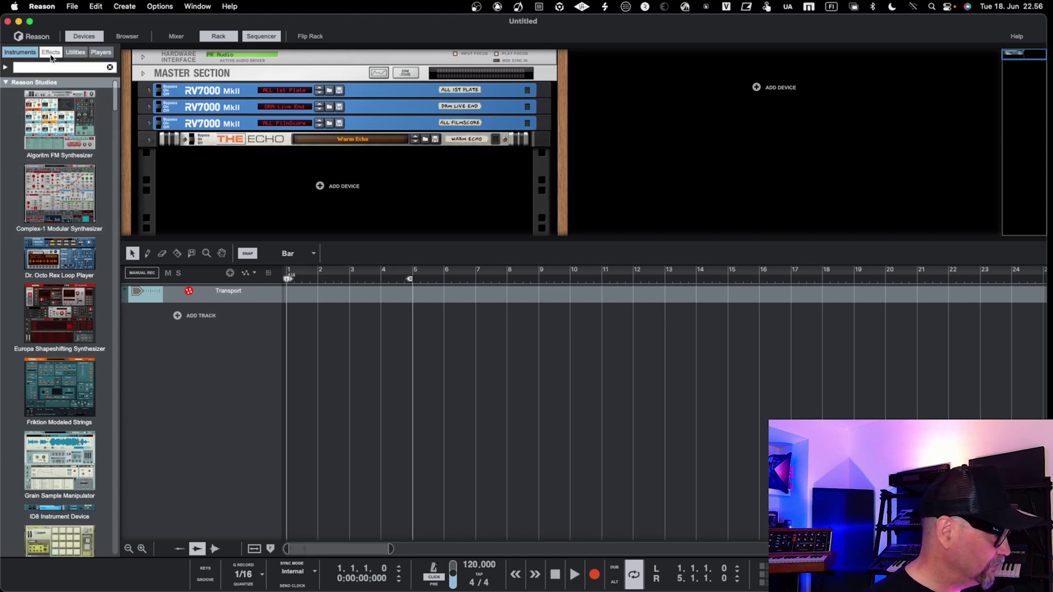
click(21, 53)
Step: Add the Polytone Dual-Layer Synthesizer from the instrument devices to the rack below The Echo
scroll(66, 317, down, 10)
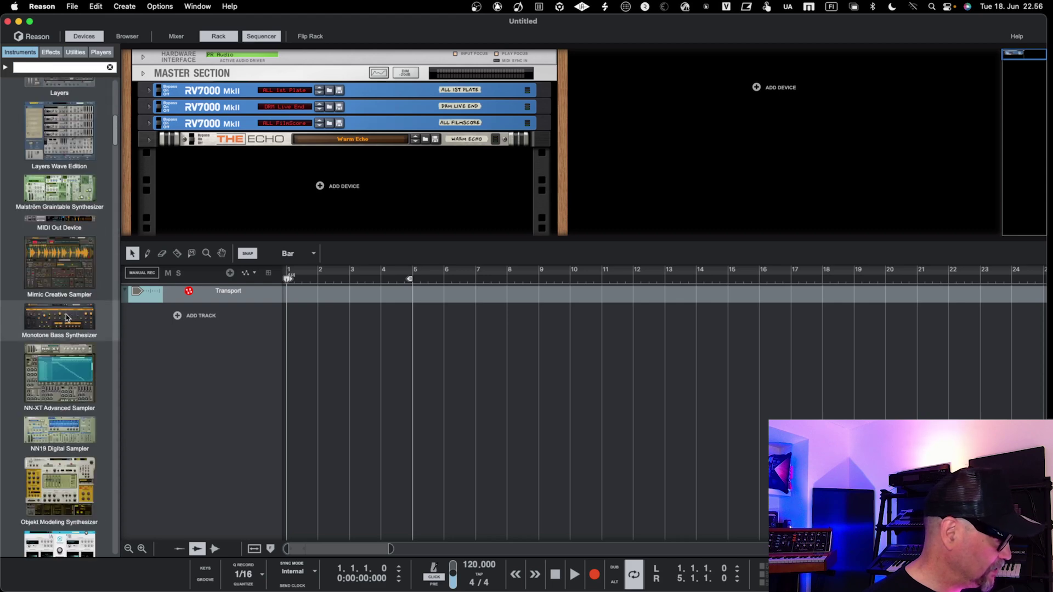
scroll(66, 316, down, 1)
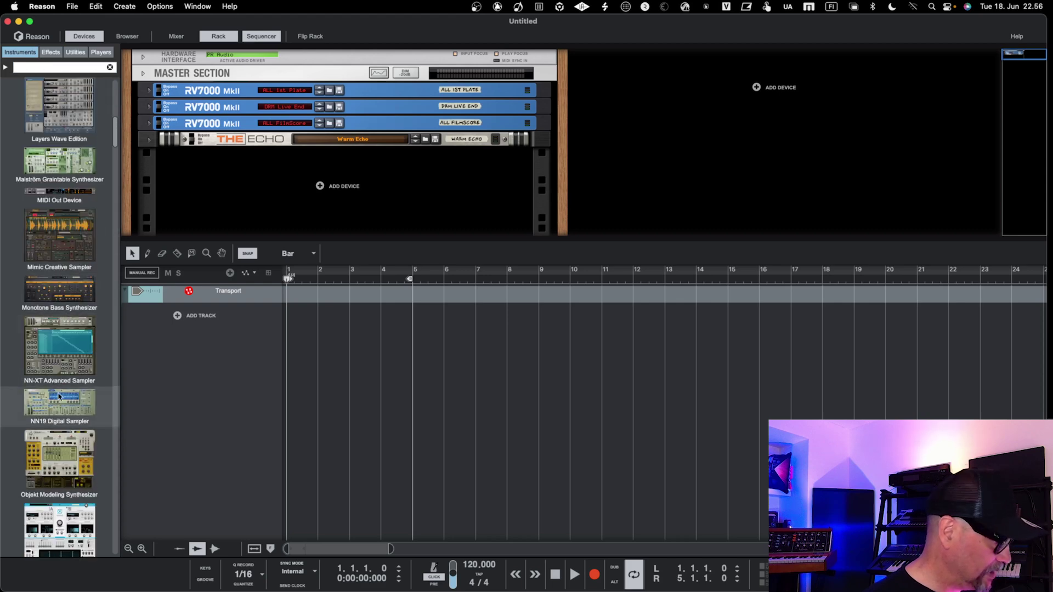
scroll(60, 413, down, 8)
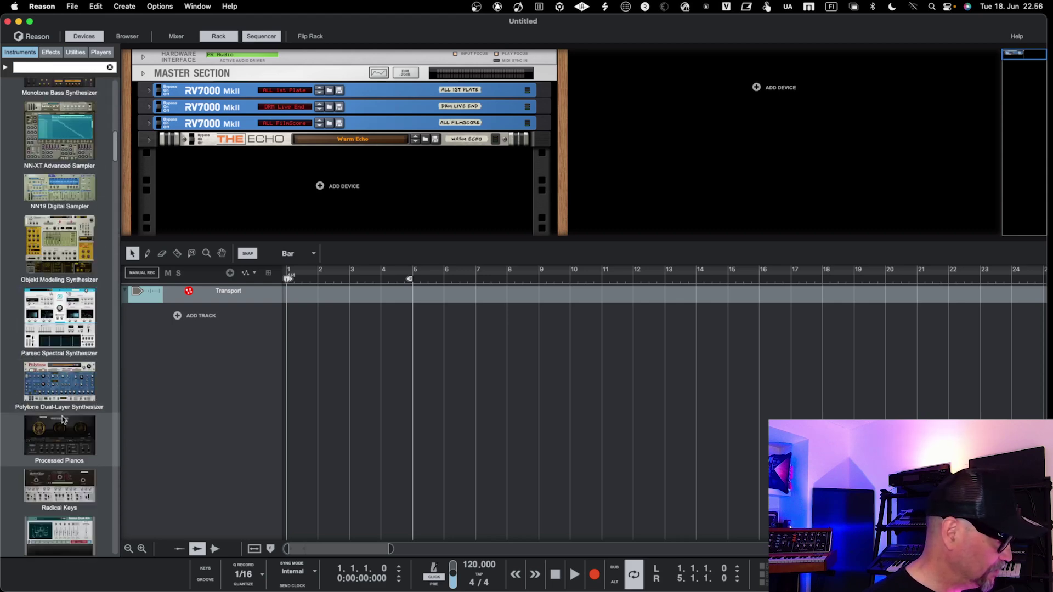
click(69, 374)
drag(69, 374, 245, 202)
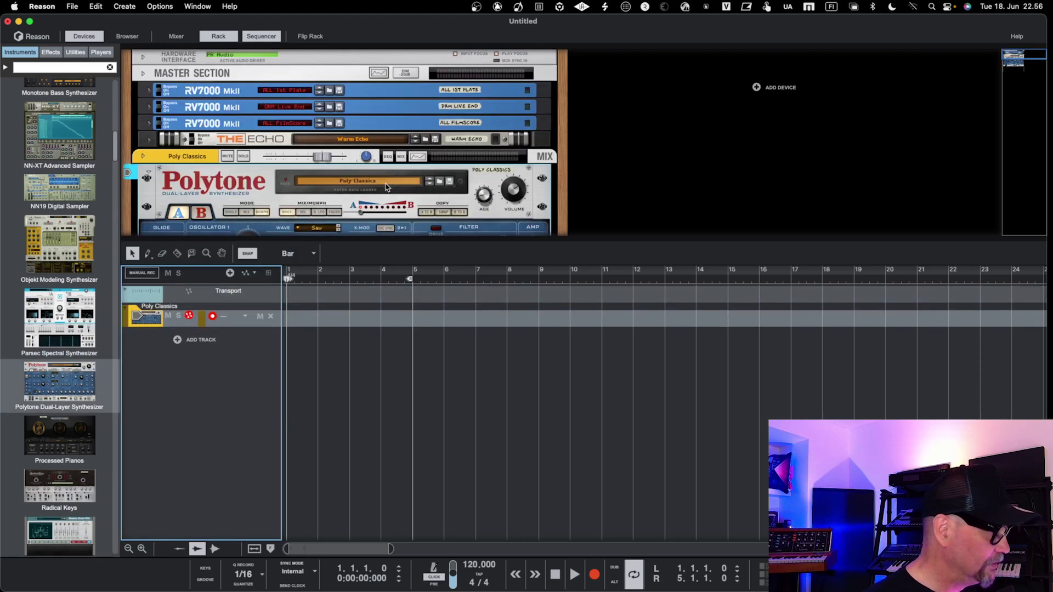
Step: Flip the rack back and forth to view the rear cabling, ending on the front side
click(313, 38)
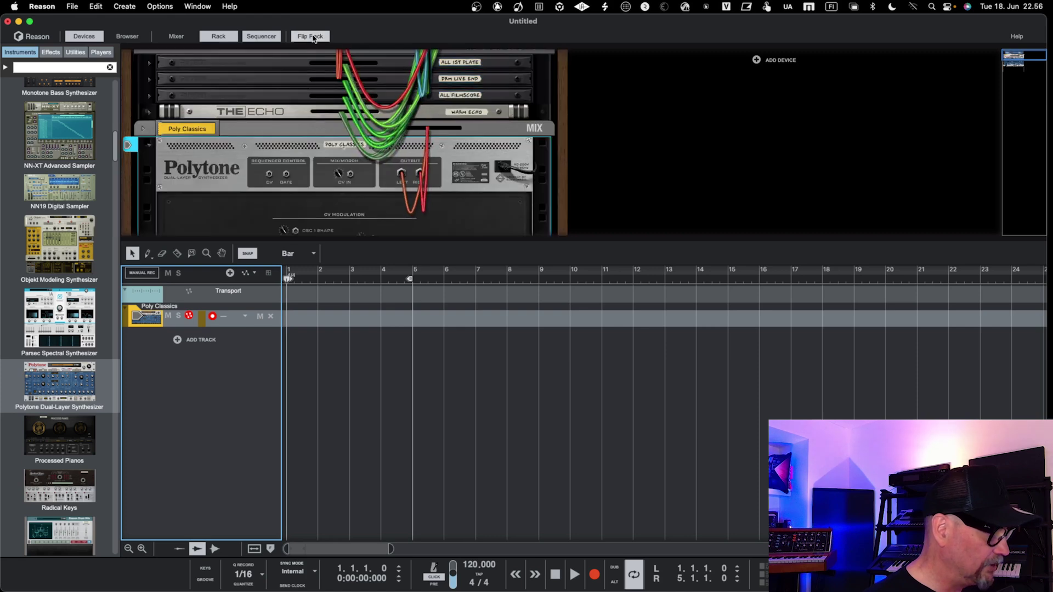
click(314, 38)
click(313, 37)
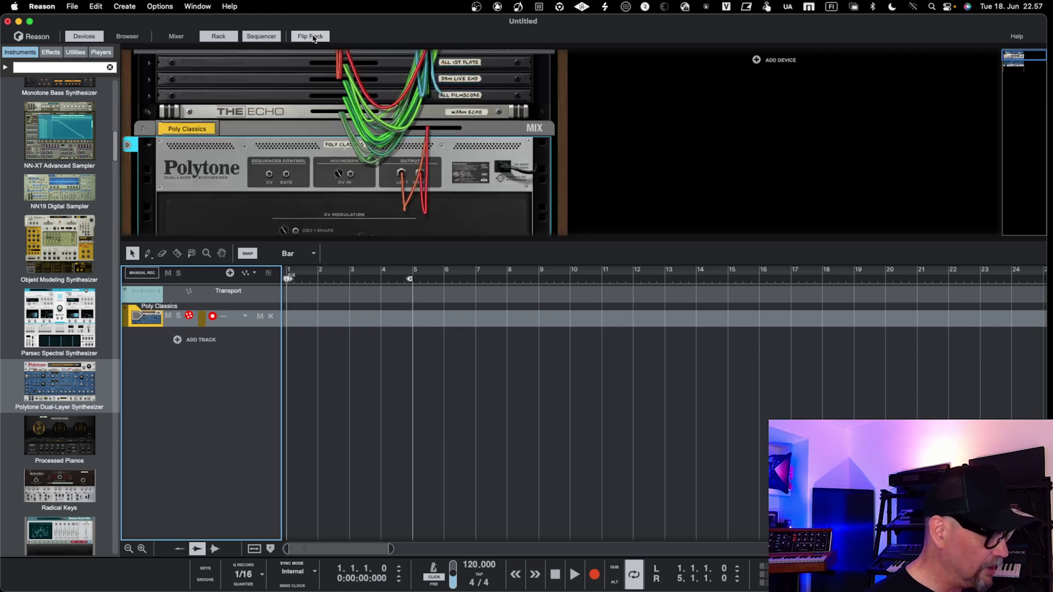
click(313, 38)
click(314, 37)
click(313, 37)
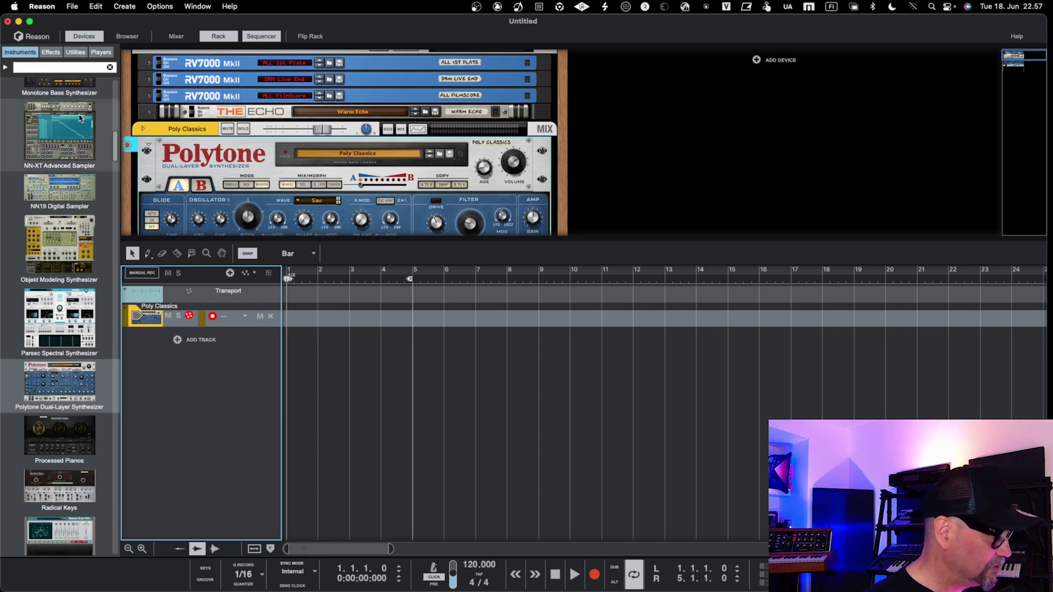
Step: Open the patch browser for The Echo, move its floating window around and close it without choosing a patch
click(426, 113)
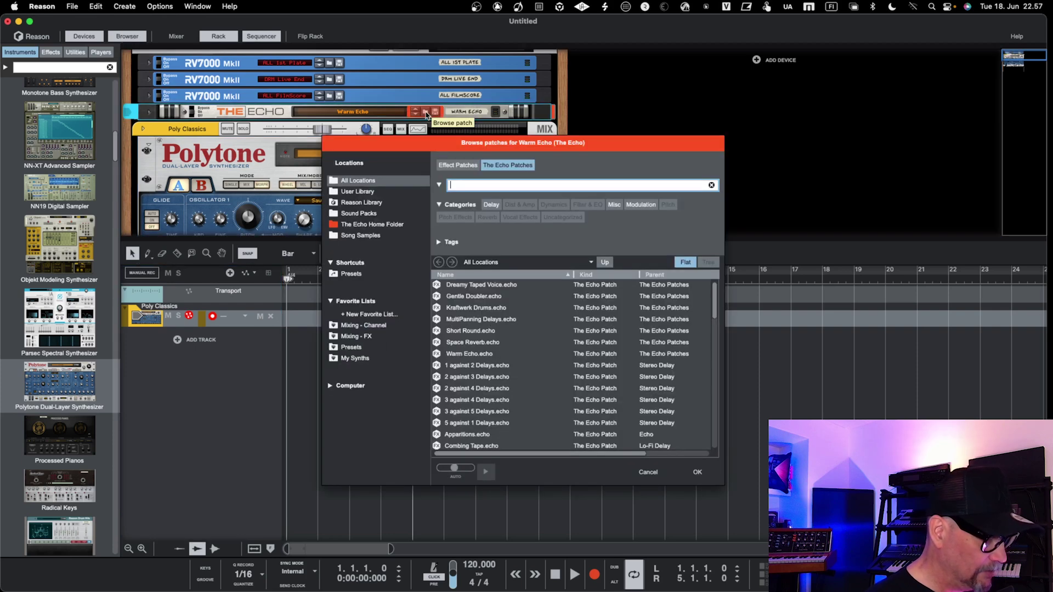
drag(451, 145, 464, 97)
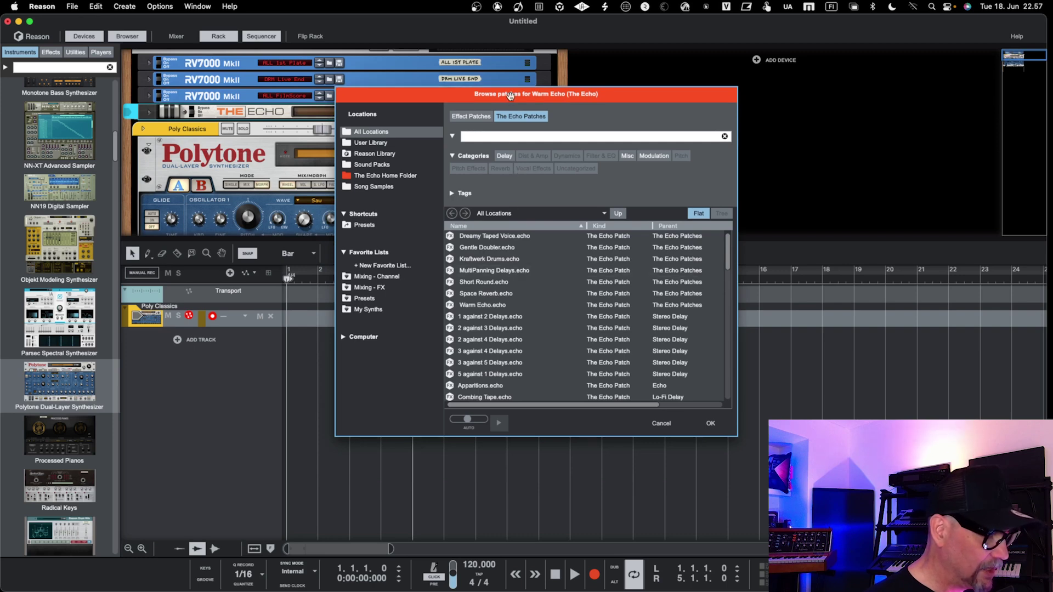
drag(510, 96, 629, 130)
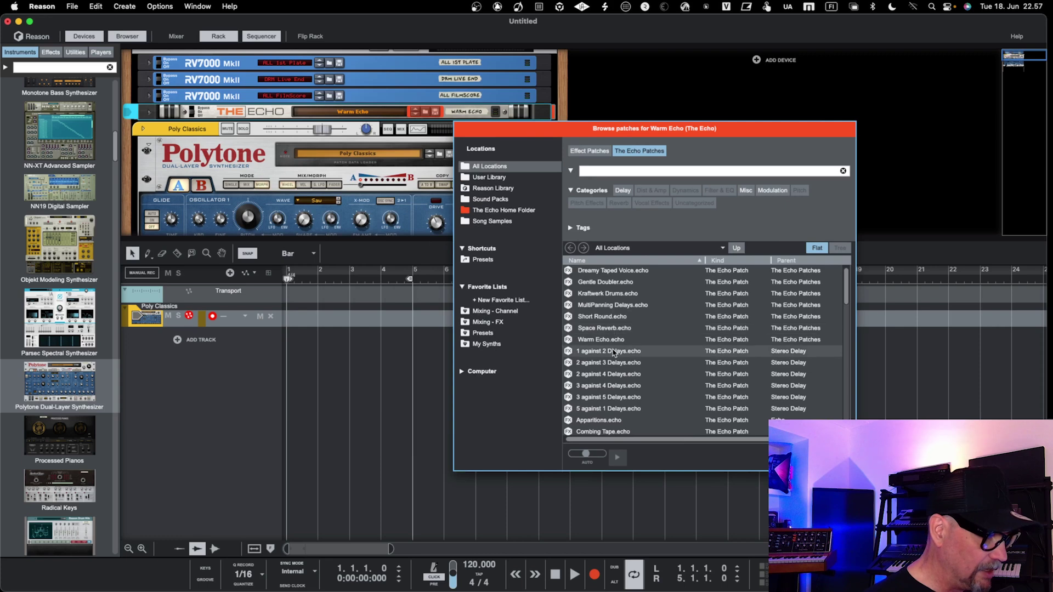
key(Escape)
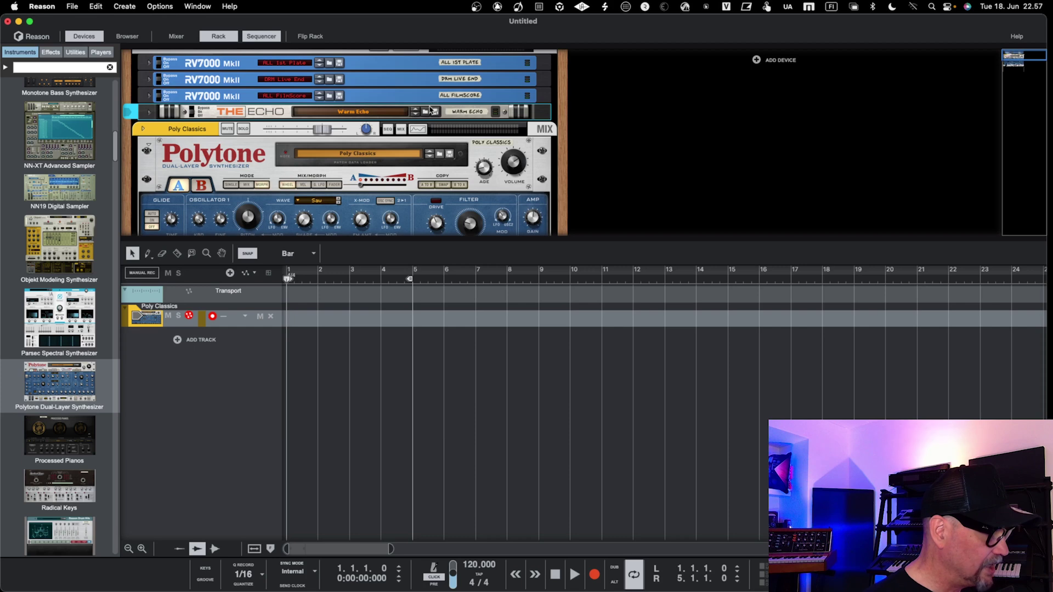
Step: Load the Neon Skyline patch into the Polytone and slightly adjust its Mix/Morph balance between layers A and B
click(441, 155)
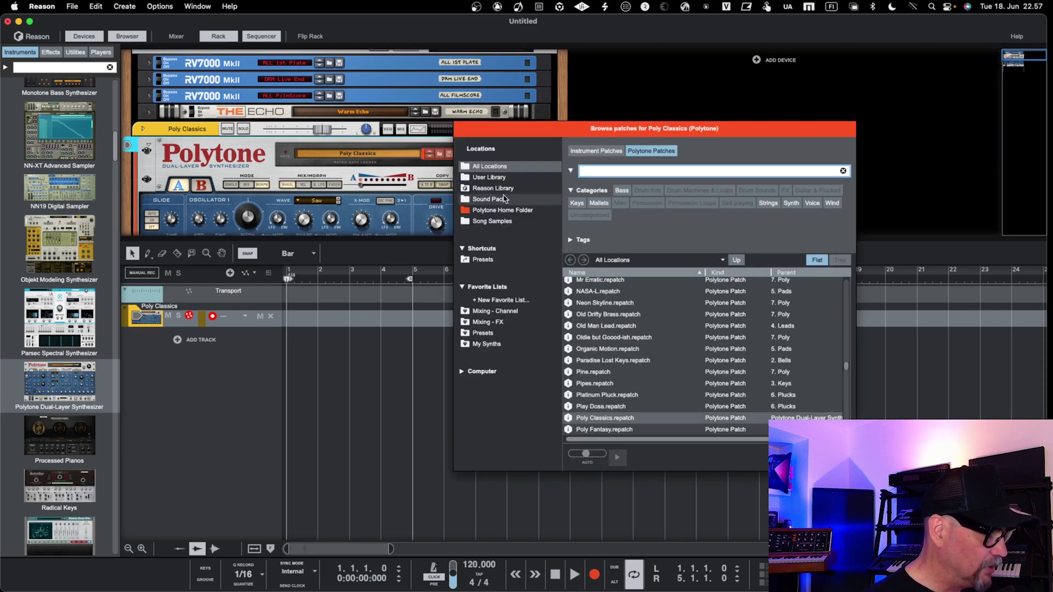
double_click(612, 305)
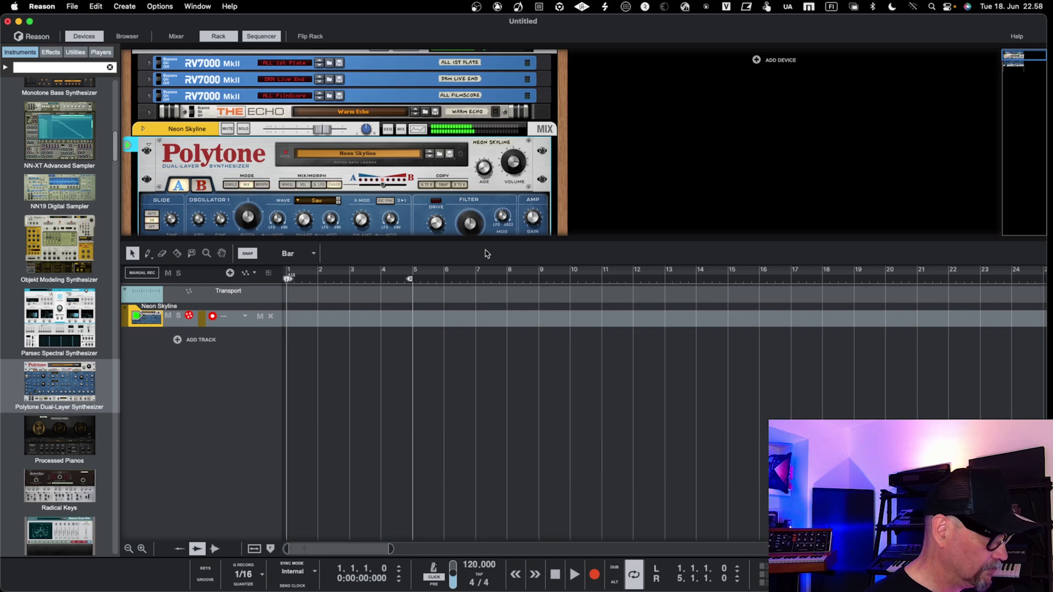
mouse_move(383, 186)
mouse_down()
mouse_move(403, 186)
mouse_move(384, 189)
mouse_up()
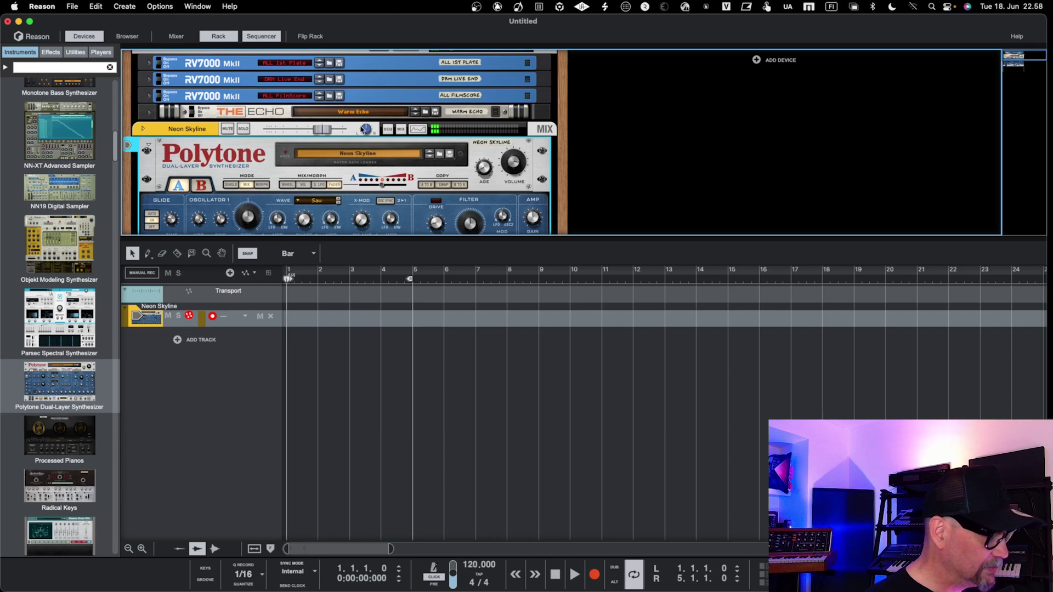
Step: Open the Polytone patch browser and switch the main window to the Sequencer view behind it
click(439, 155)
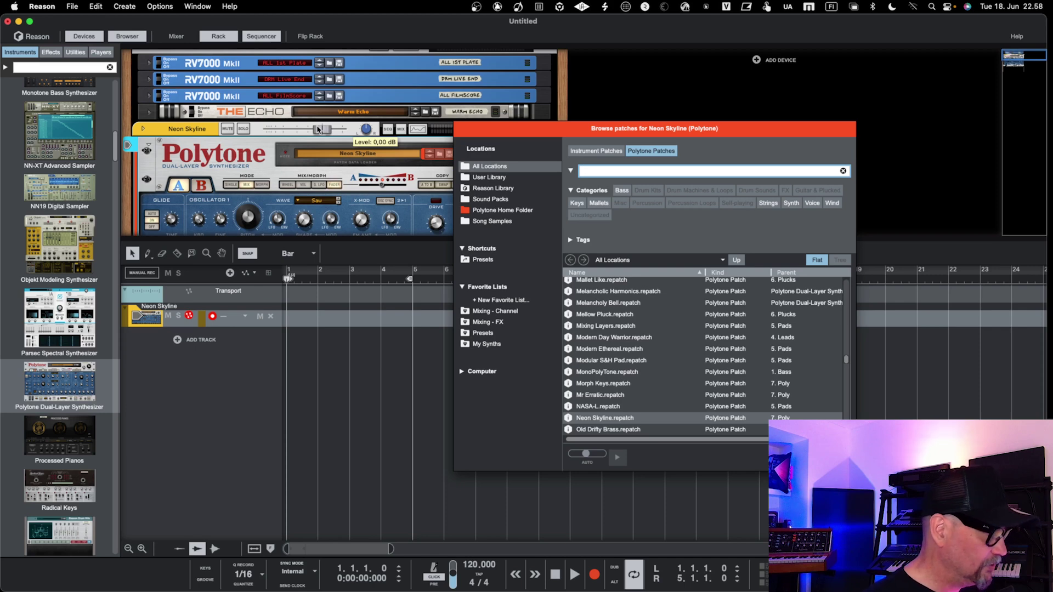
key(F7)
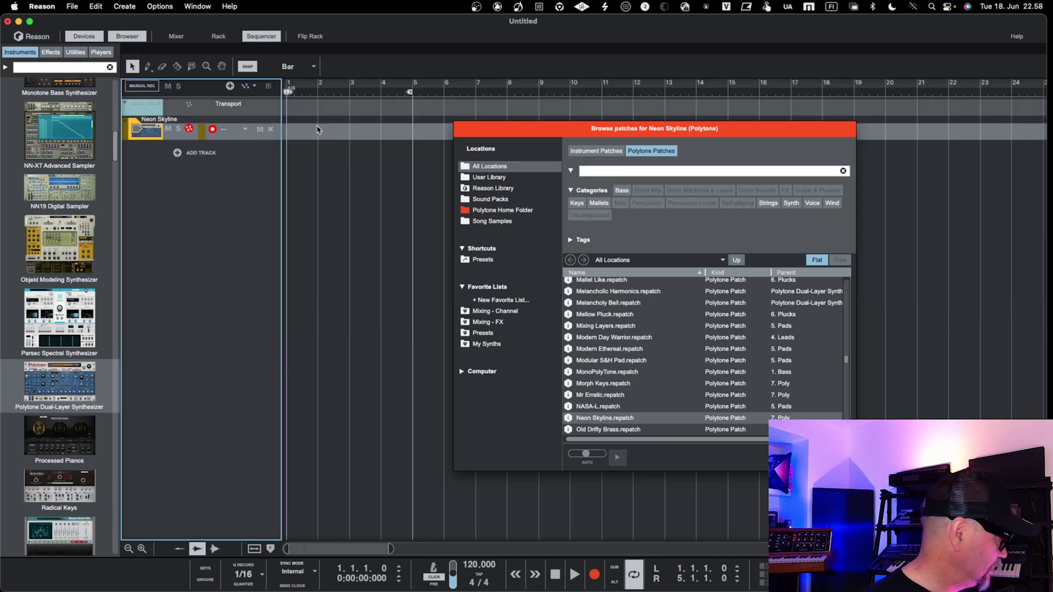
Step: Hide the Devices palette and show the Rack view together with the Sequencer
key(F3)
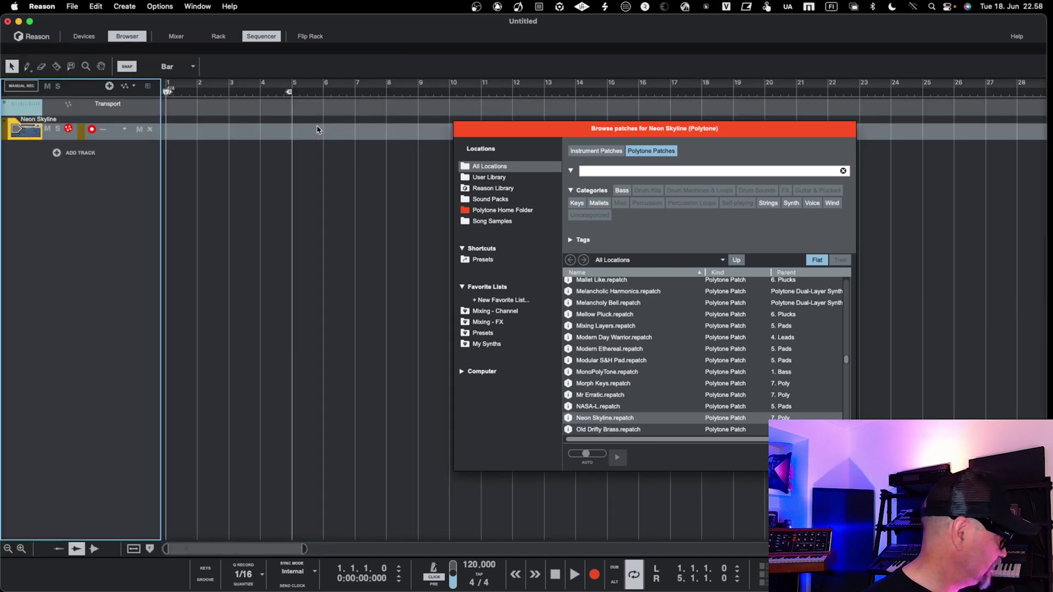
key(F5)
click(210, 39)
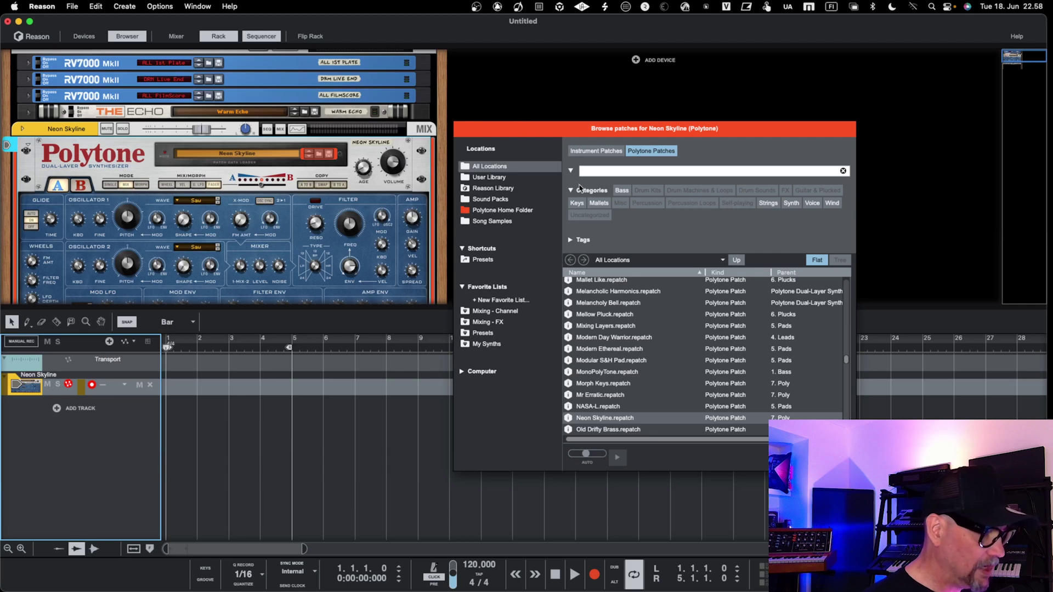
Step: Load the MonoPolyTone patch into the Polytone and the 2 against 3 Delays patch into The Echo
double_click(622, 376)
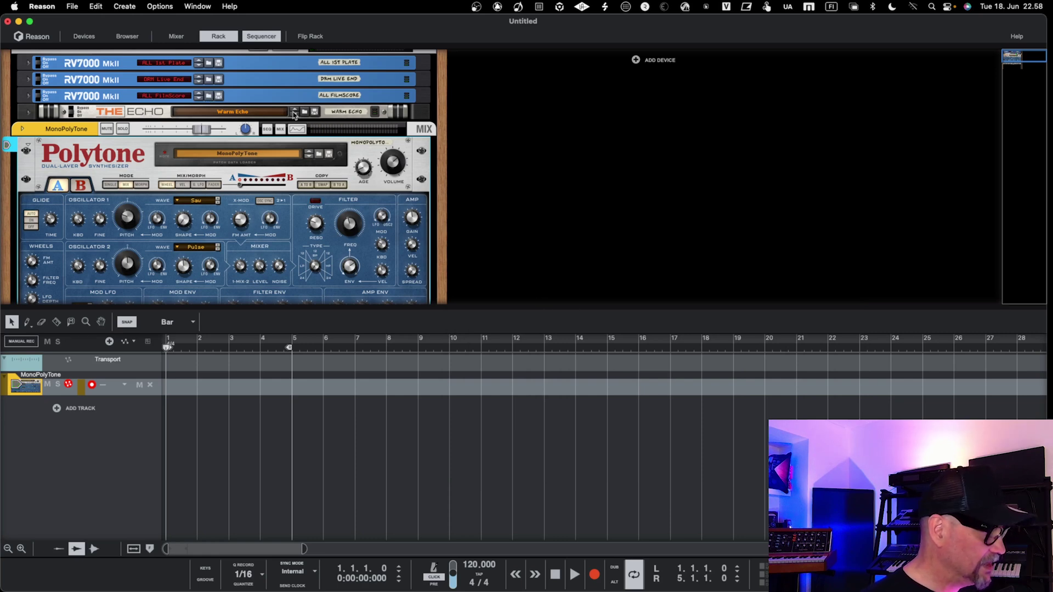
click(305, 112)
double_click(615, 362)
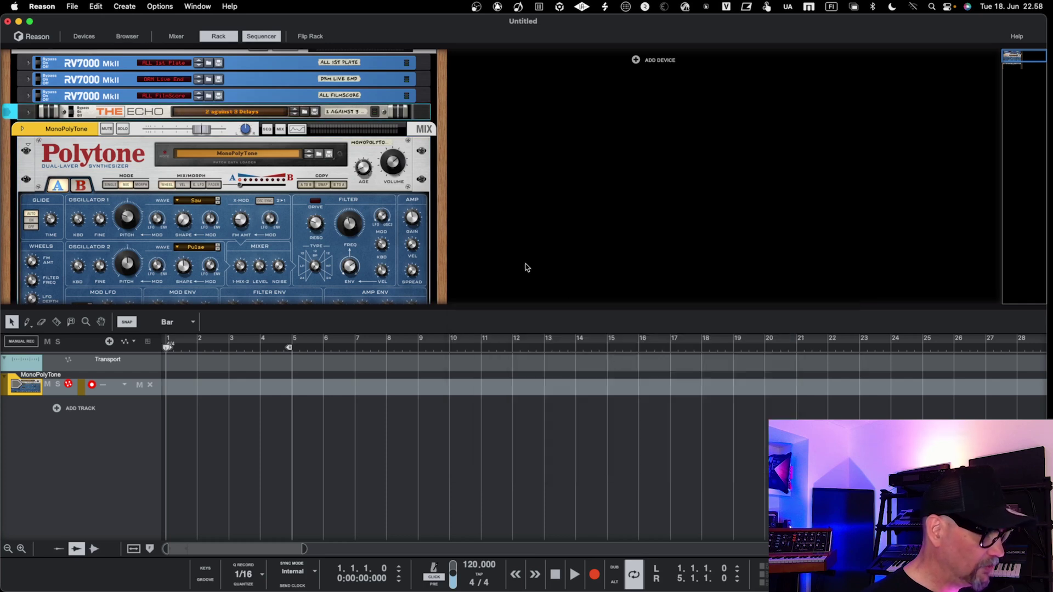
Step: Open the Polytone patch browser, reposition its floating window, filter by the Strings category and load Sparkling Tones
scroll(401, 219, down, 5)
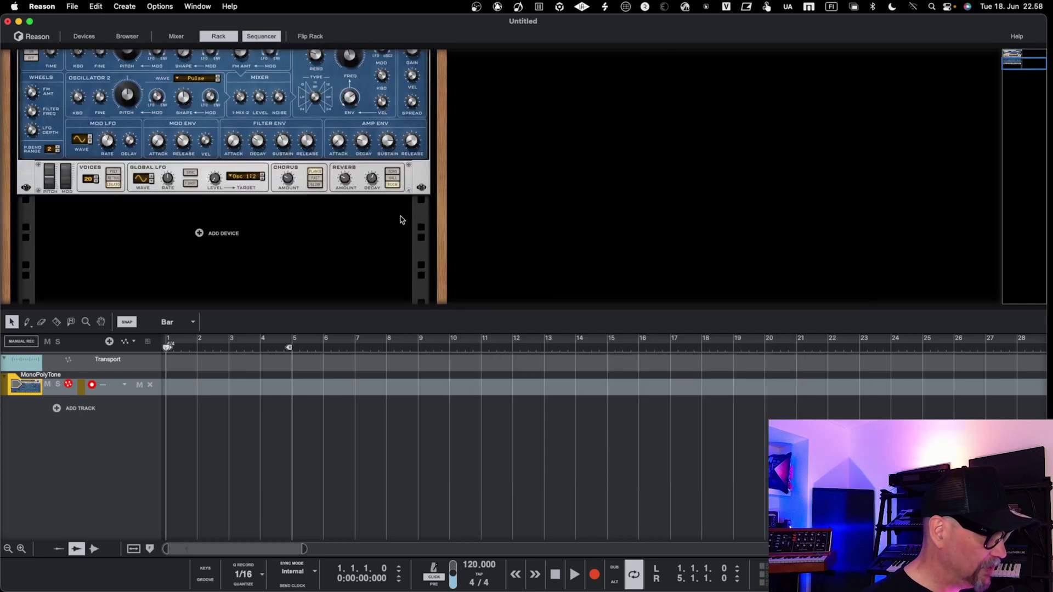
scroll(400, 219, up, 6)
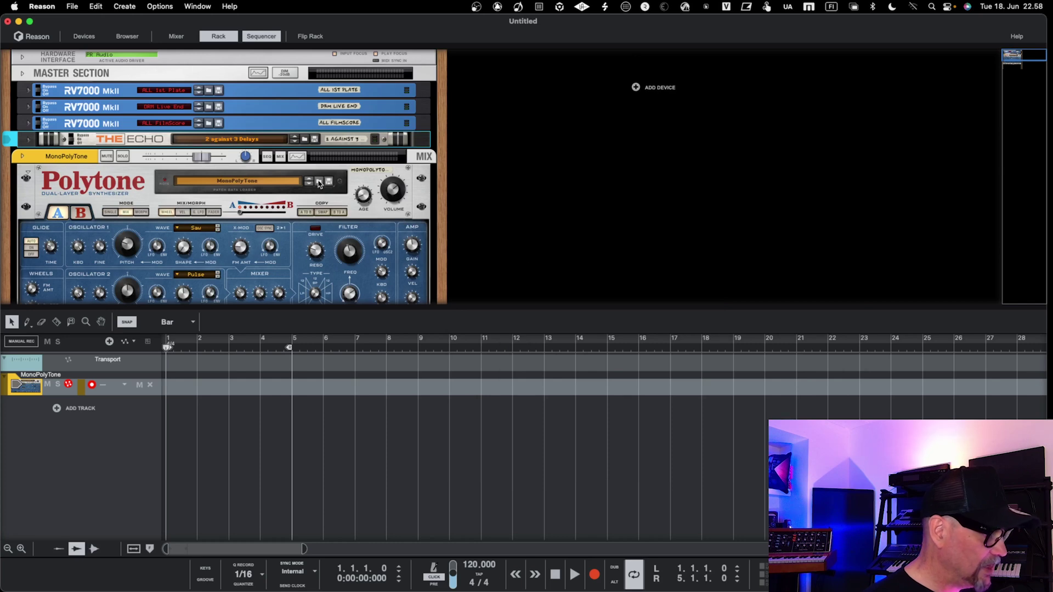
click(319, 181)
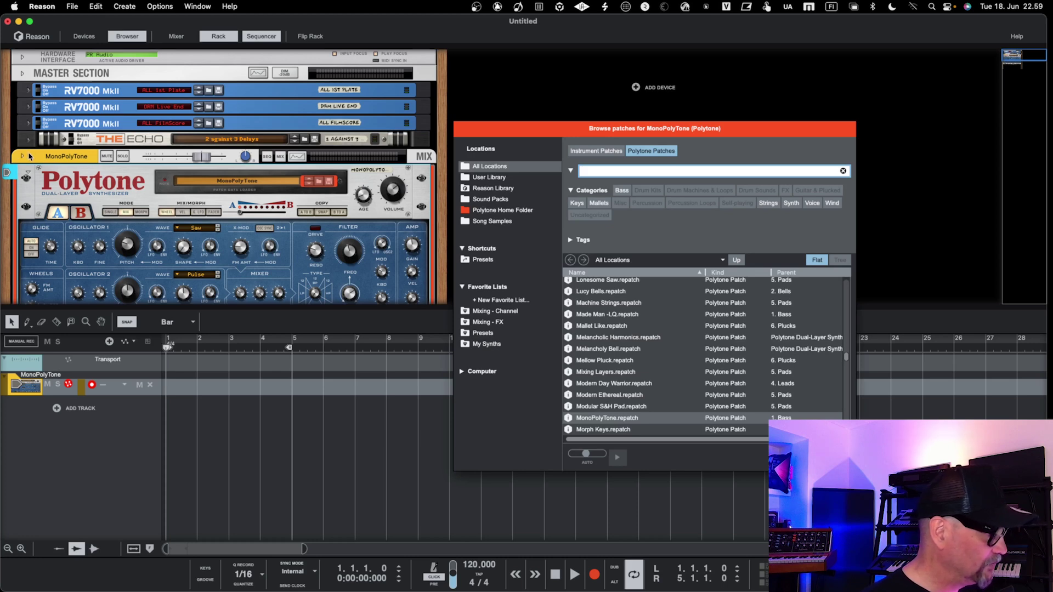
drag(525, 132, 434, 98)
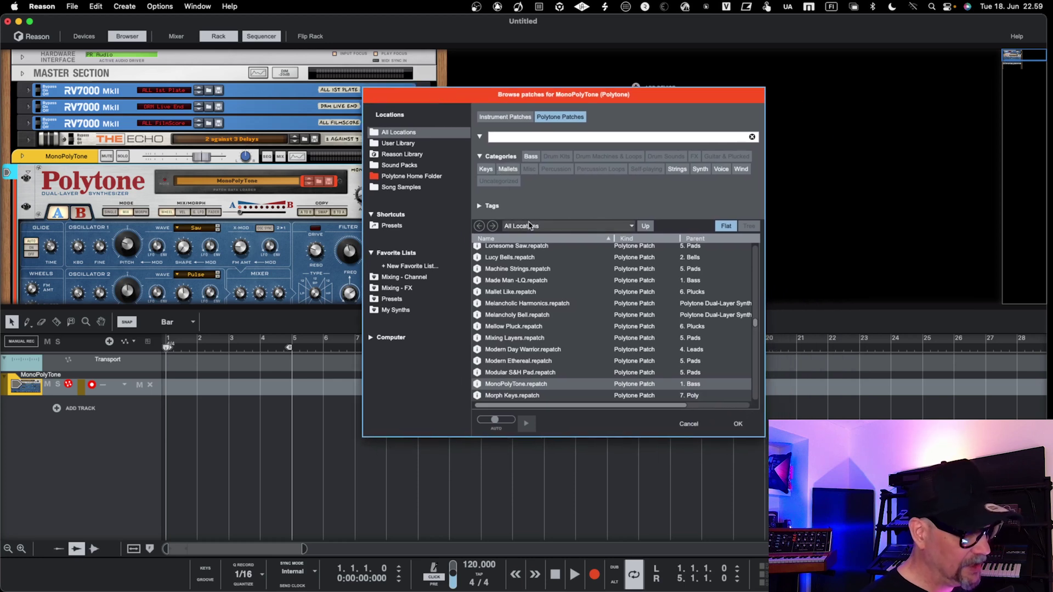
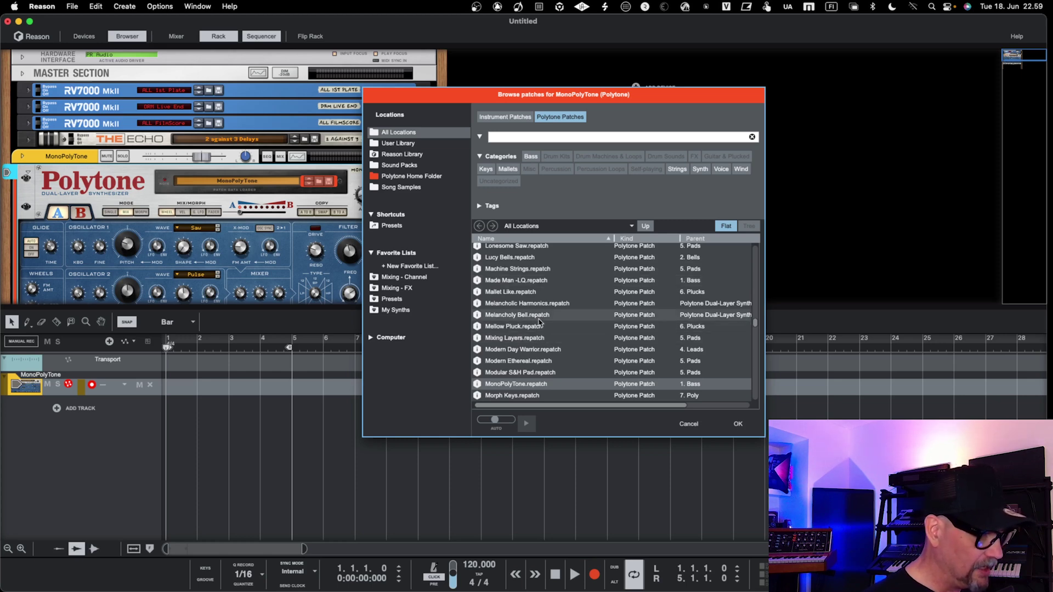
click(525, 138)
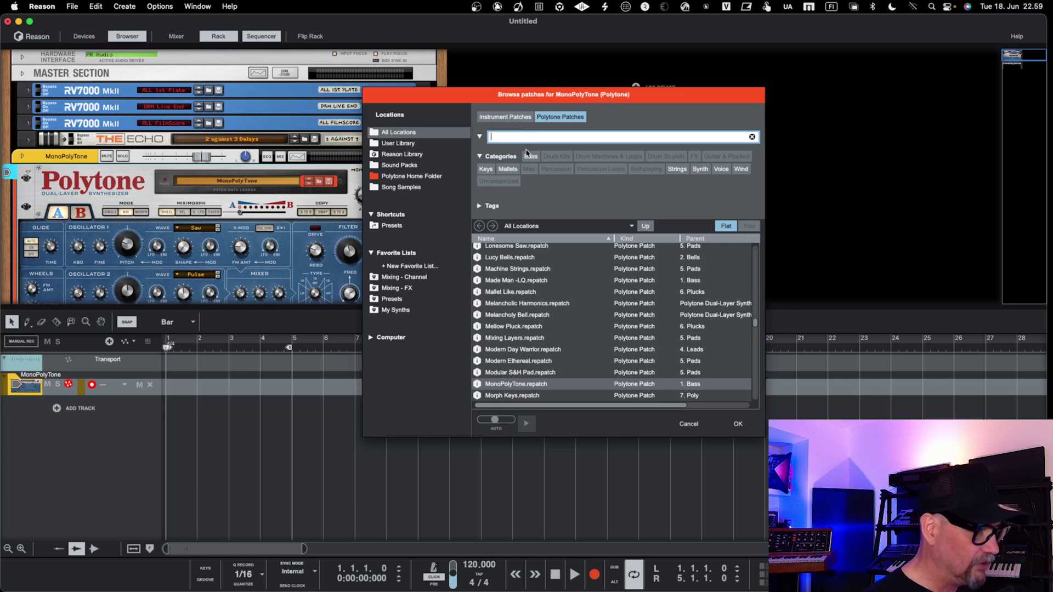
click(677, 170)
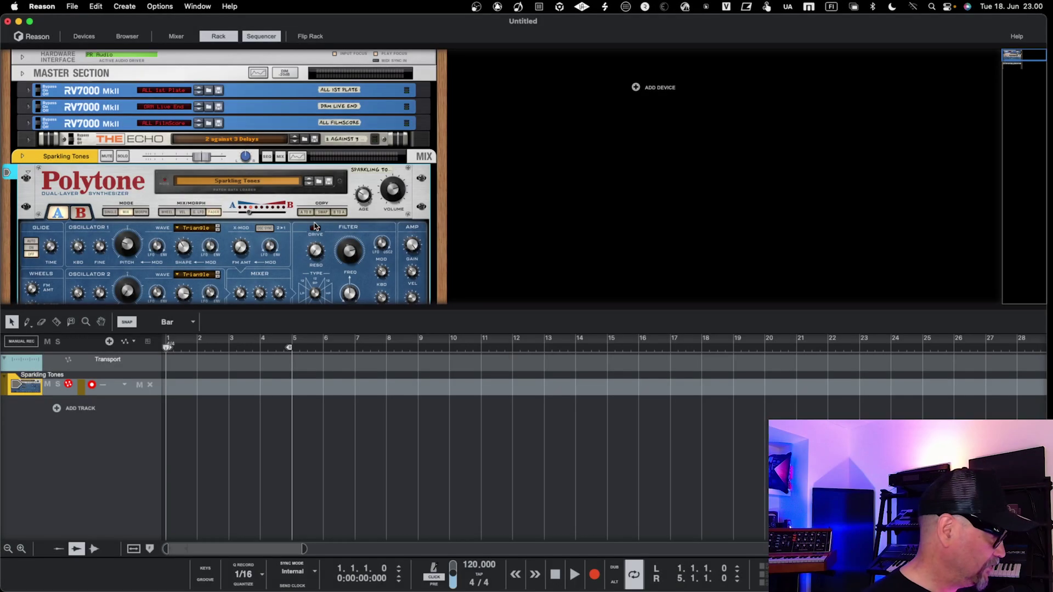
Step: Show the Devices palette and go through its Effects, Utilities and Players categories
key(F3)
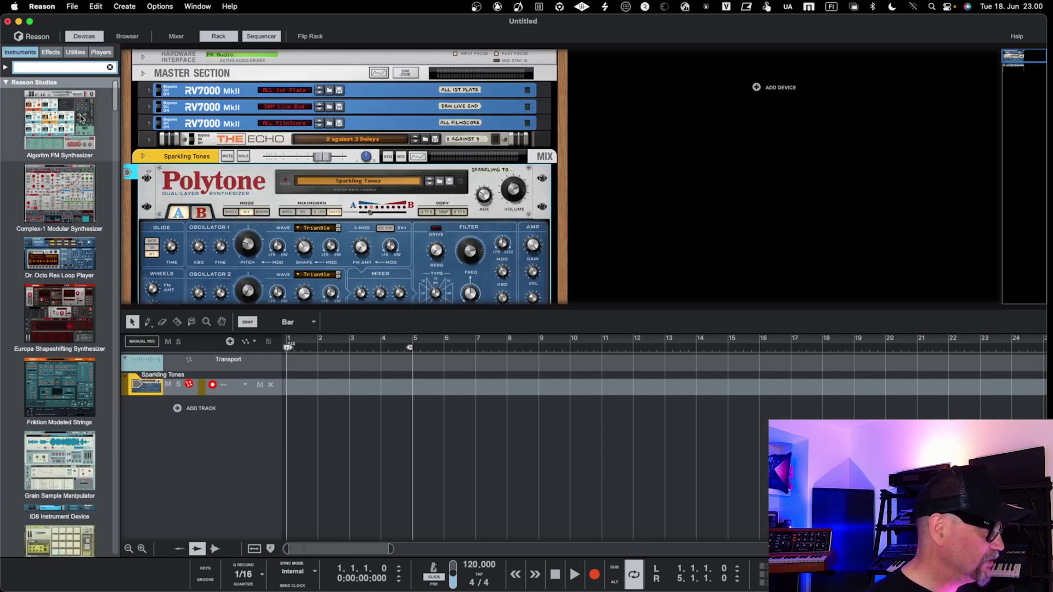
click(50, 55)
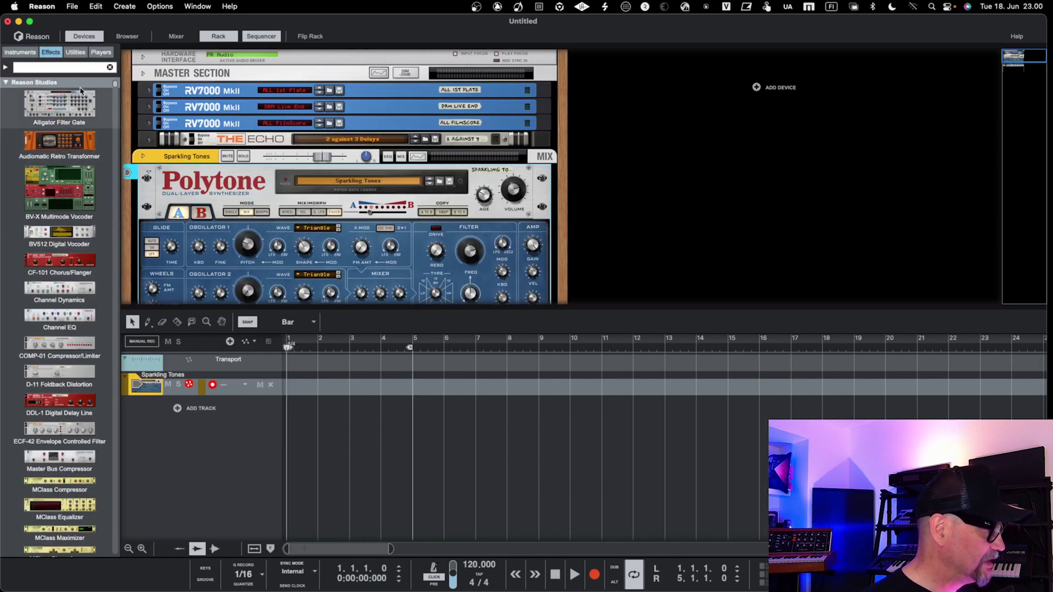
click(73, 52)
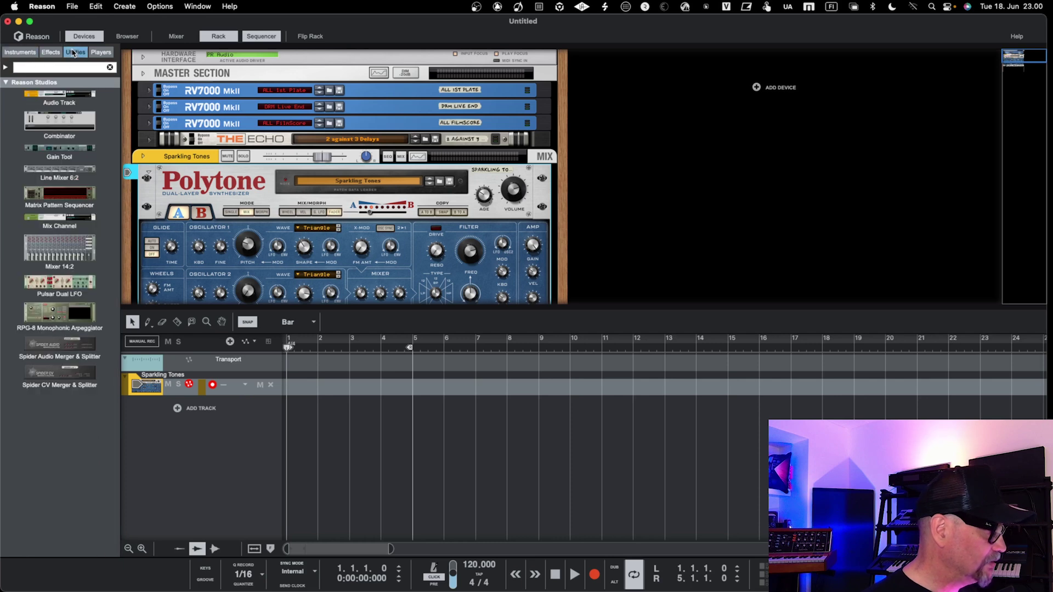
click(100, 53)
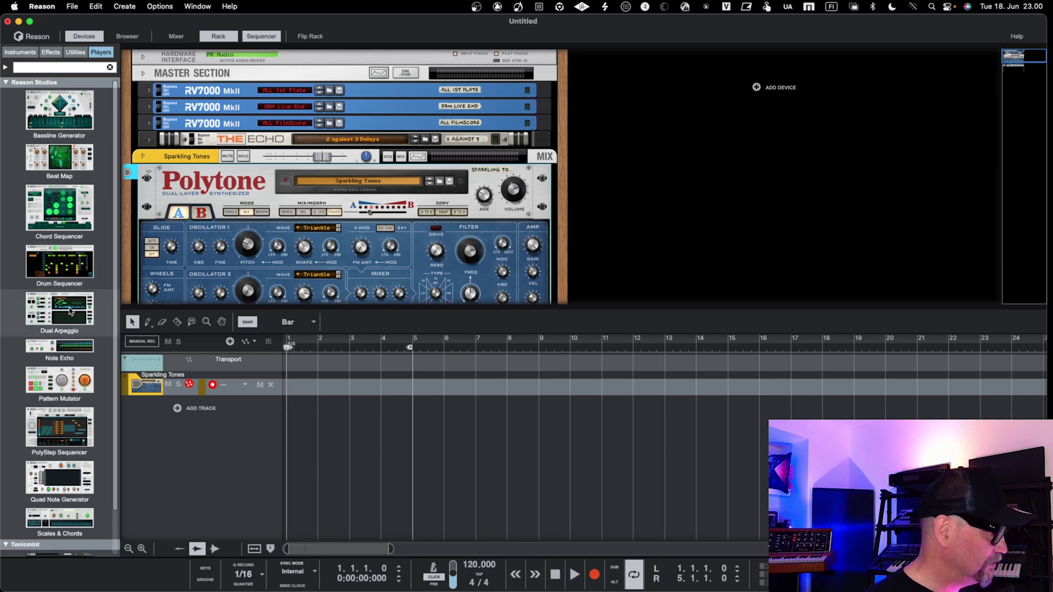
Step: Add the Bassline Generator player to the Polytone and briefly run and stop its pattern
drag(49, 121, 340, 160)
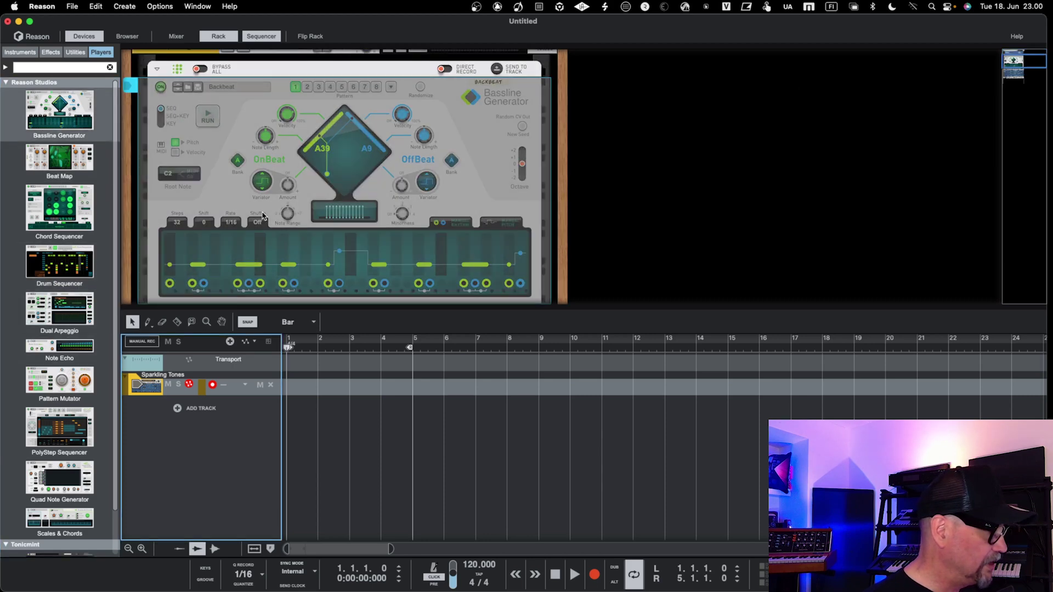
click(209, 116)
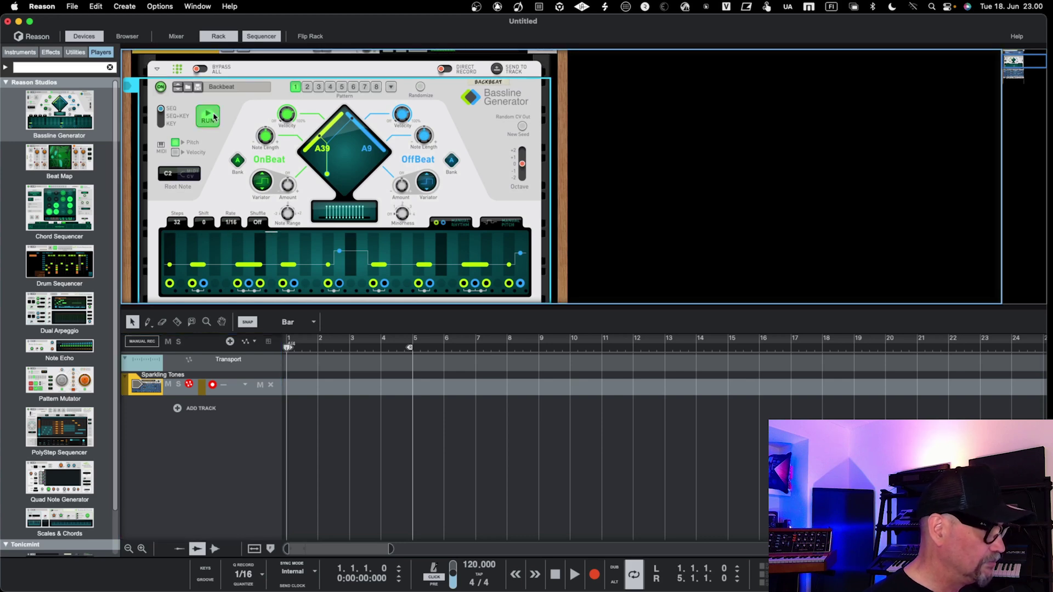
click(213, 116)
scroll(290, 165, up, 4)
scroll(290, 164, down, 5)
scroll(289, 164, up, 5)
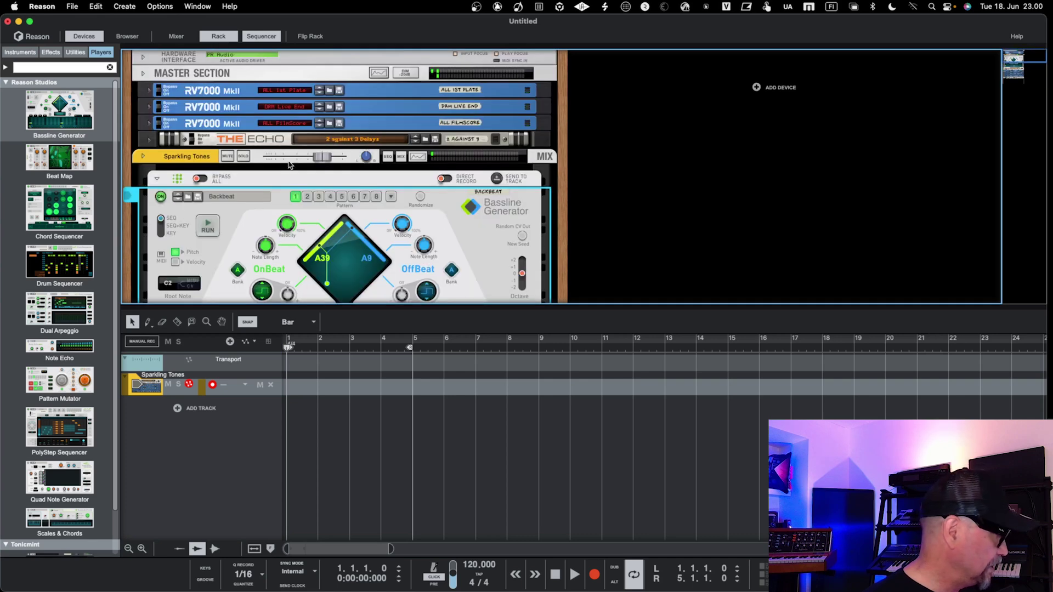
Step: Hide the Devices palette and look over the Bassline Generator's controls in the rack
key(F3)
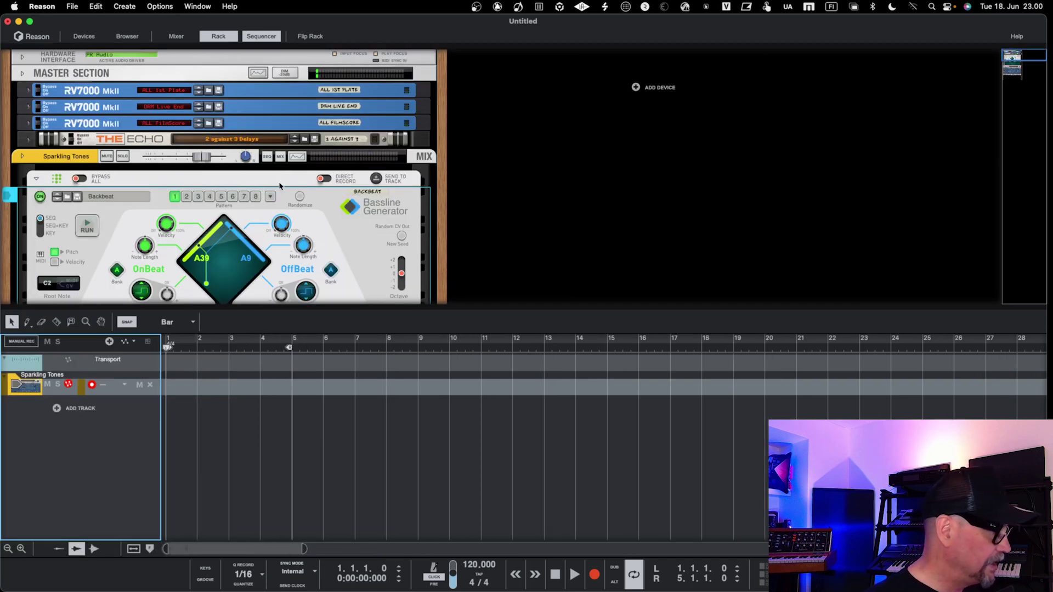
scroll(280, 191, down, 4)
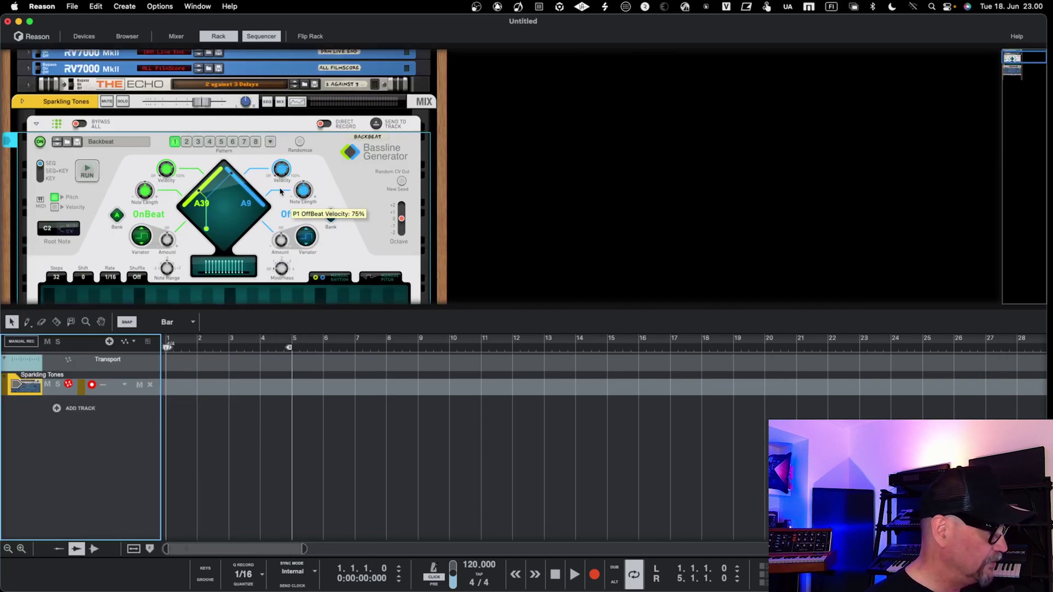
scroll(281, 190, down, 2)
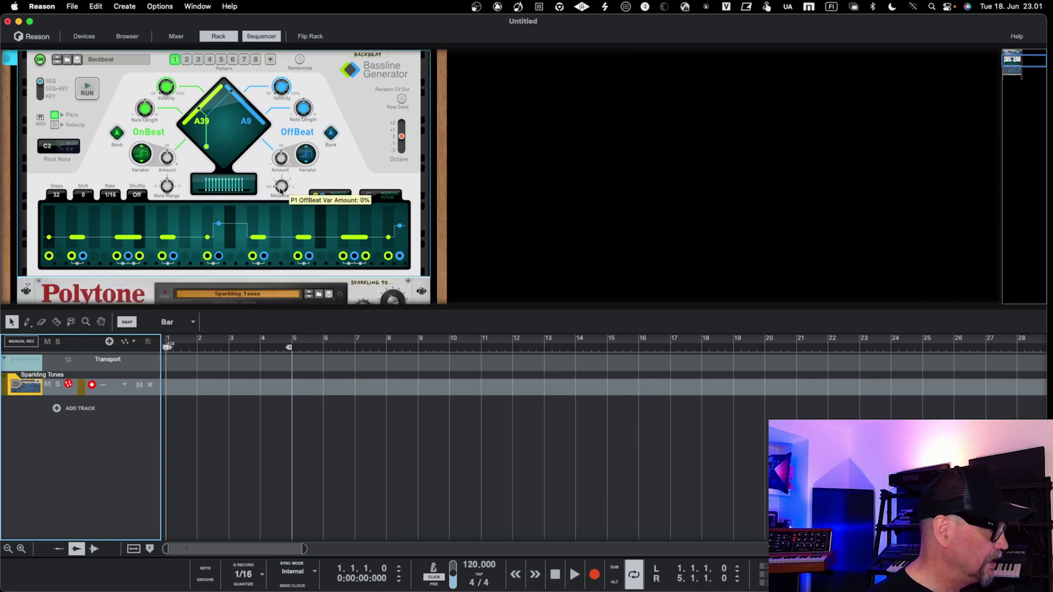
scroll(236, 195, up, 6)
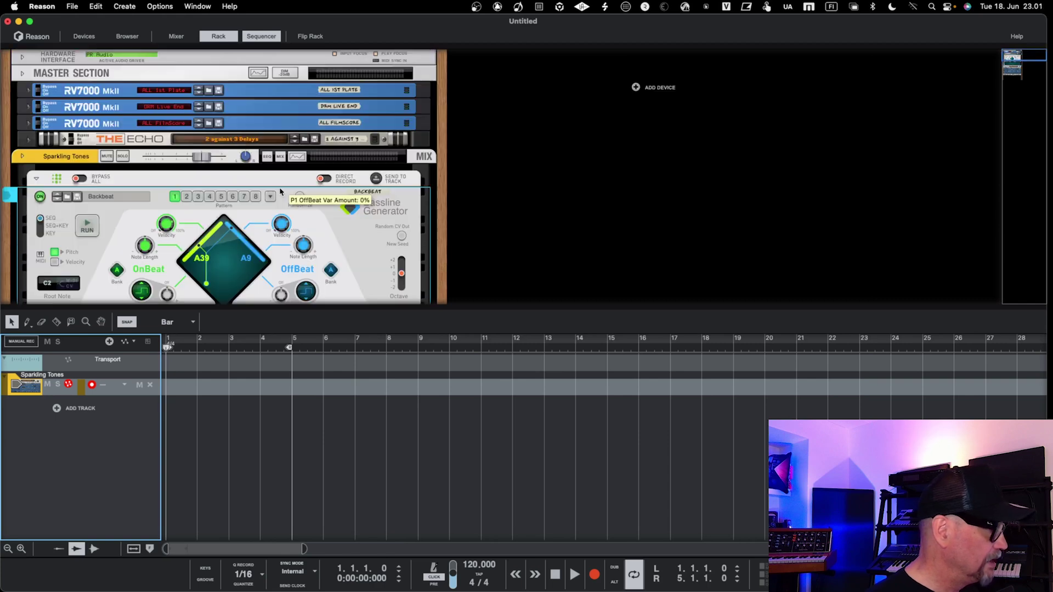
Step: Load the Acid House patch into the Bassline Generator and briefly run and stop it
click(68, 197)
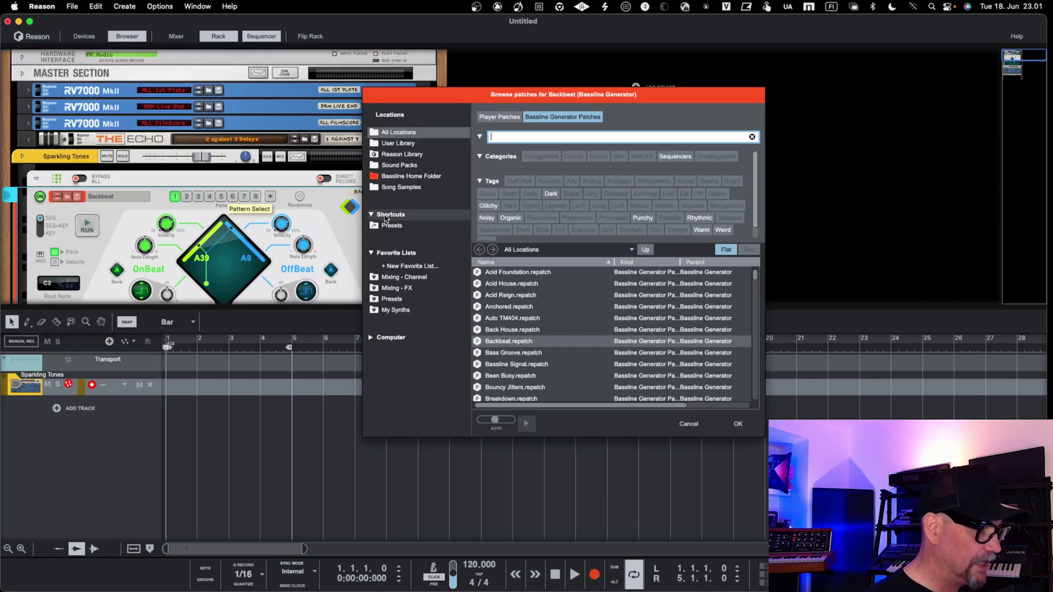
click(513, 273)
double_click(511, 284)
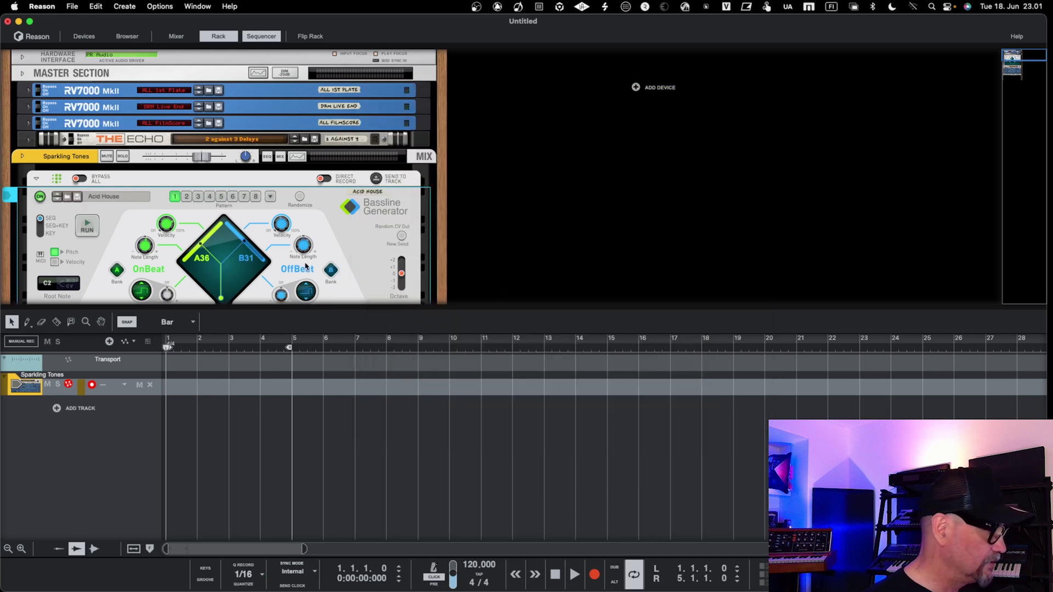
click(87, 226)
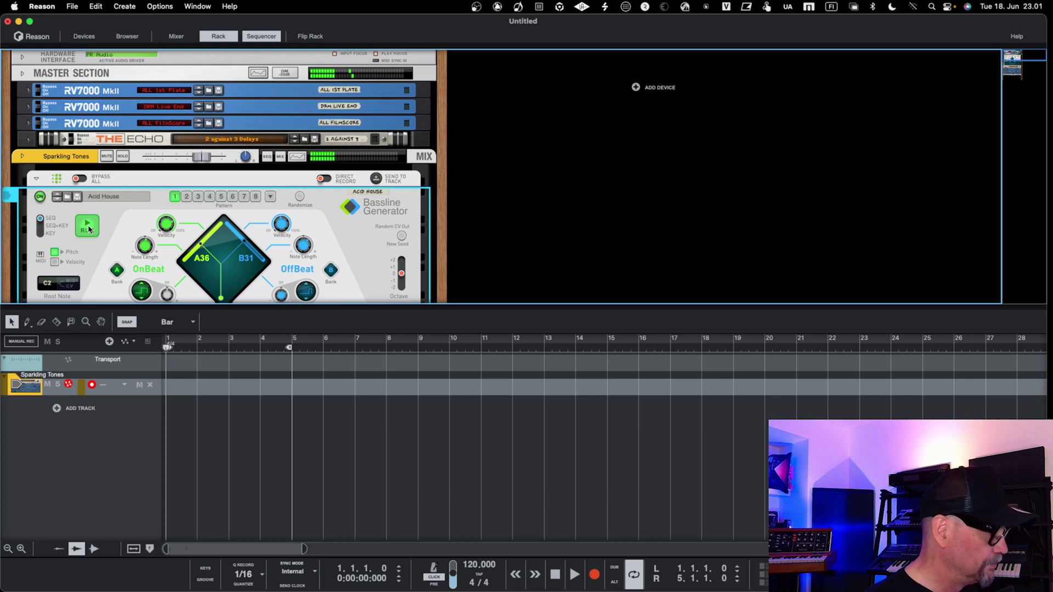
click(87, 227)
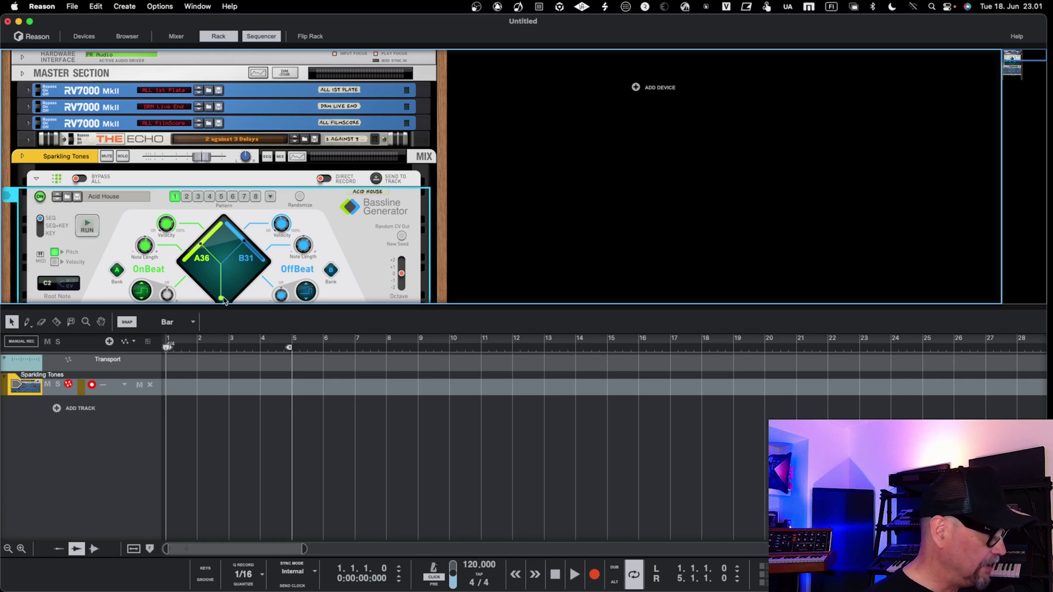
Step: Turn on Bypass All for the player devices above the Polytone
click(228, 181)
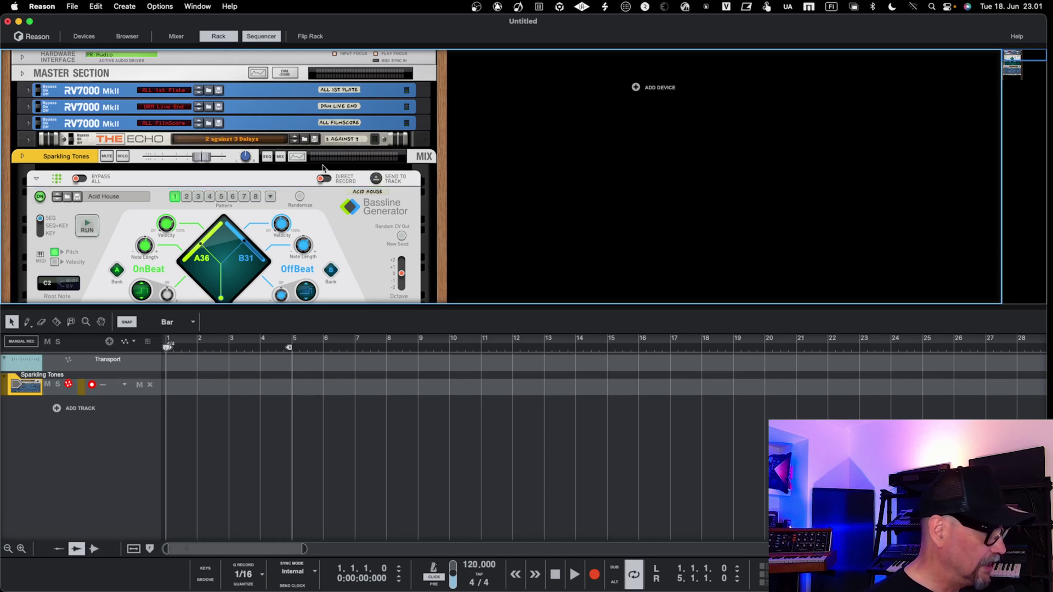
click(324, 214)
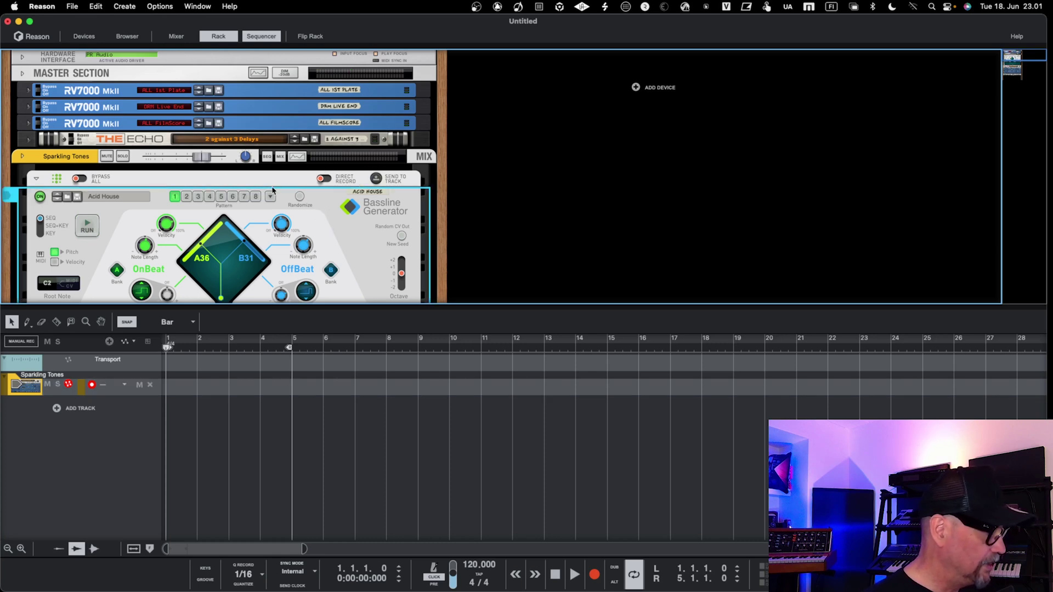
click(287, 179)
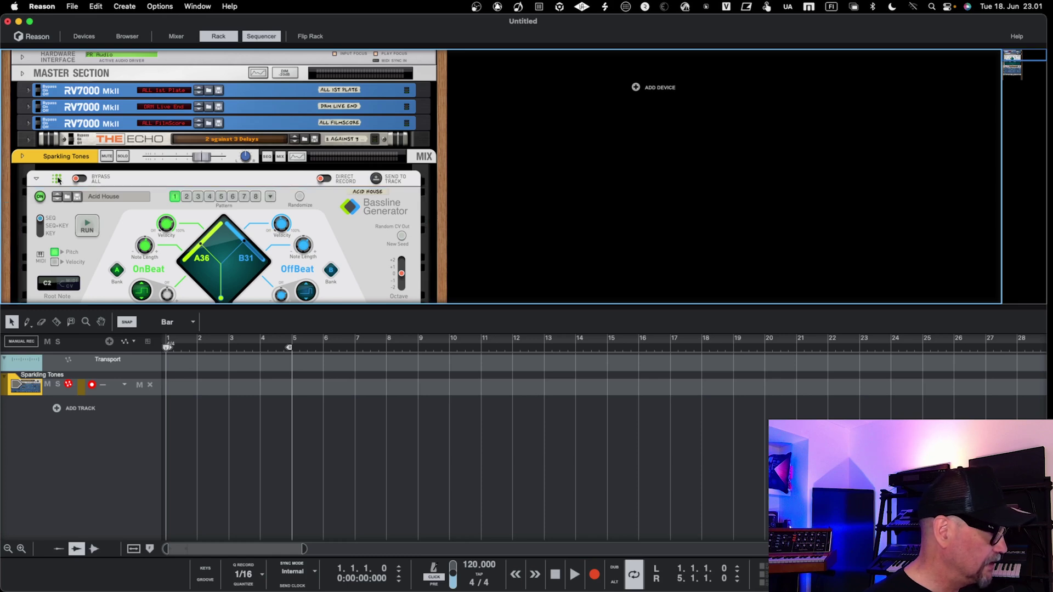
click(79, 179)
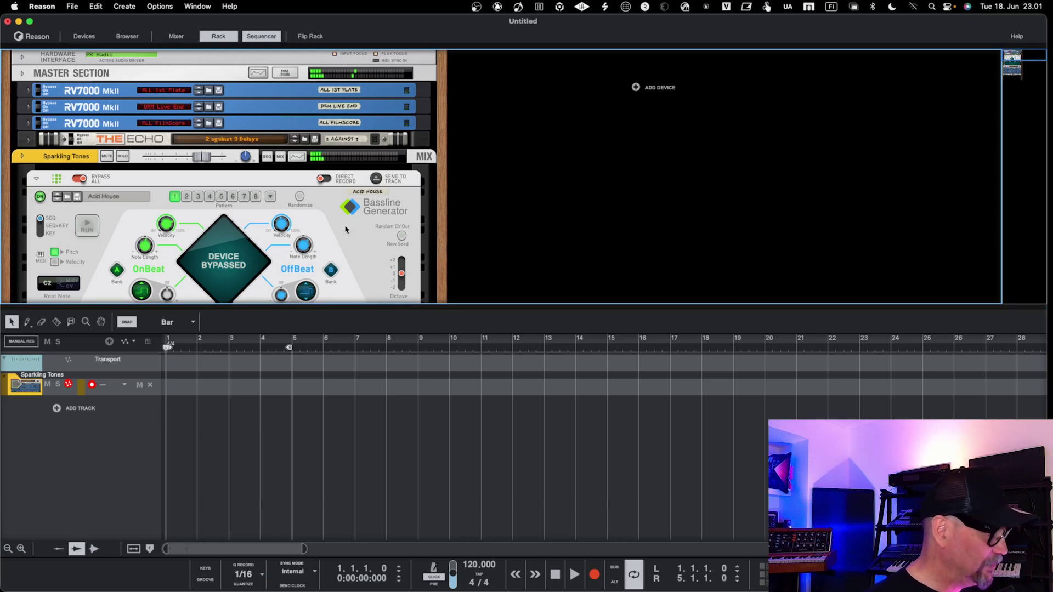
Step: Shrink the rack area slightly to give the sequencer more height and show the Devices palette again
scroll(345, 230, down, 10)
scroll(307, 213, up, 8)
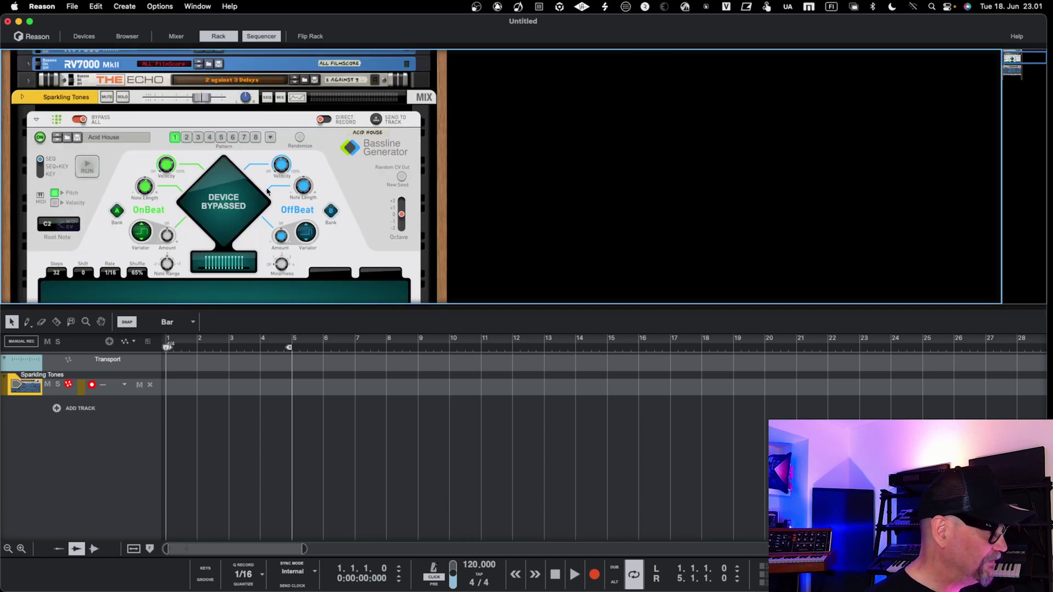
scroll(311, 189, down, 5)
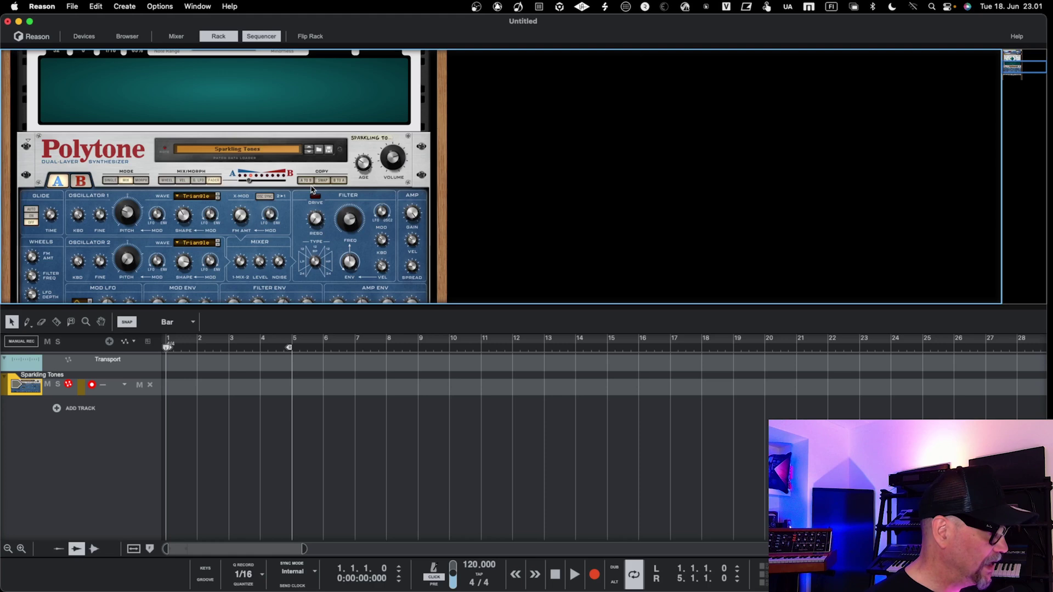
scroll(311, 189, down, 4)
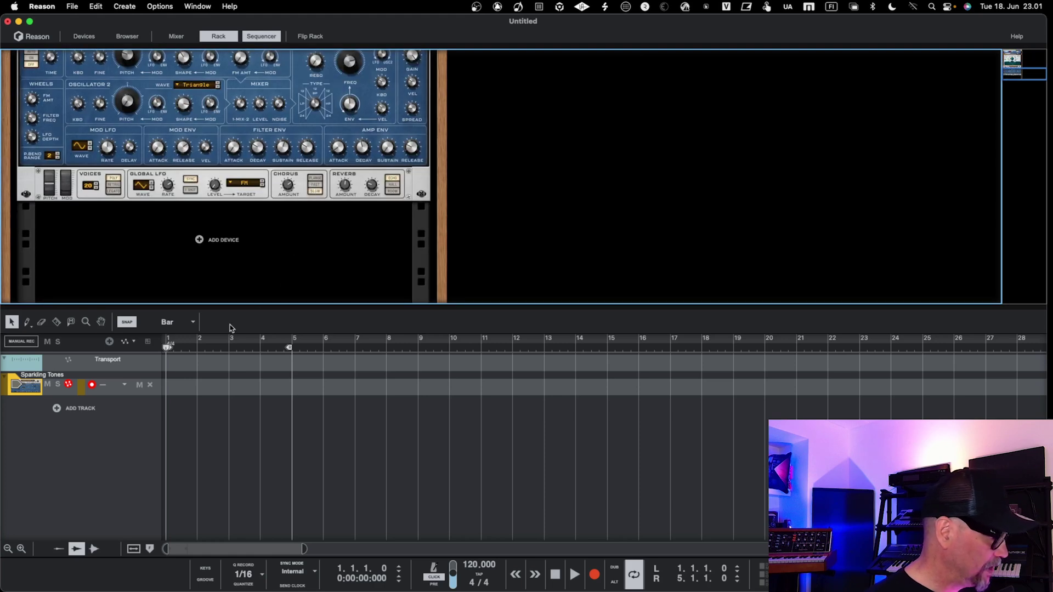
drag(240, 306, 241, 276)
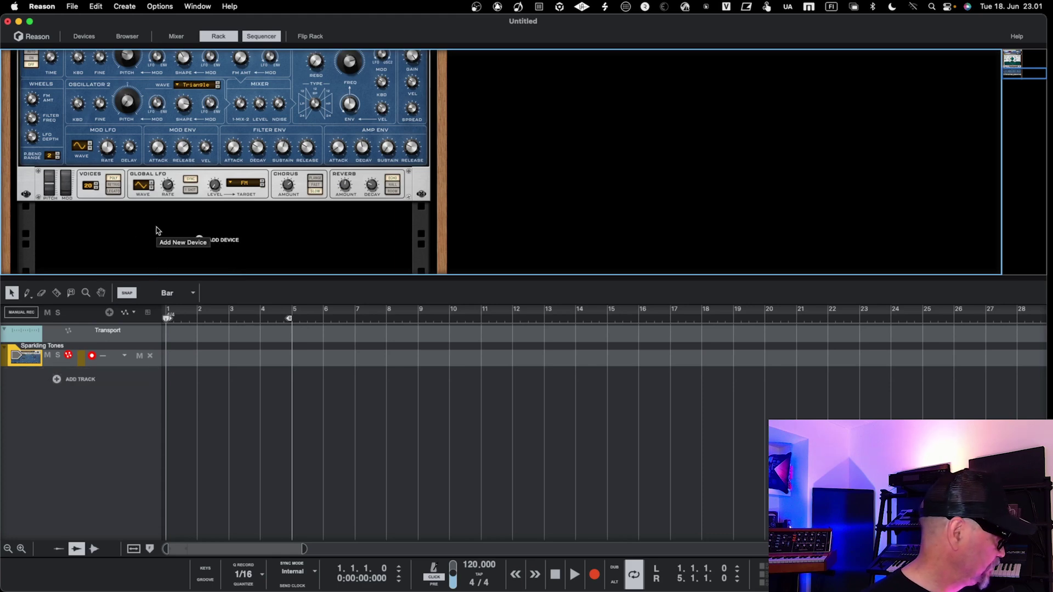
key(F3)
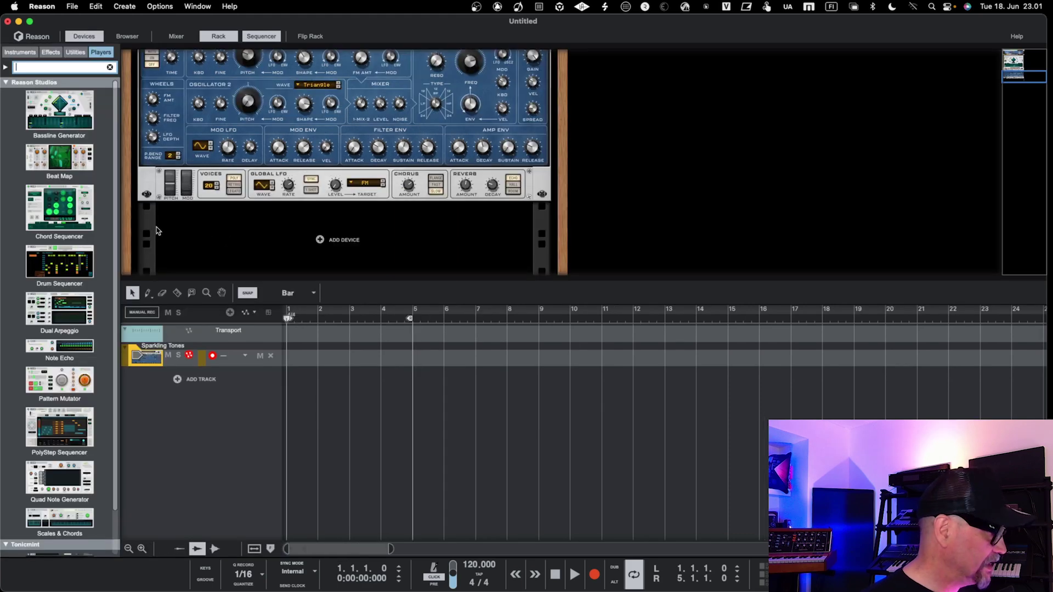
Step: Add a Dr. Octo Rex Loop Player, a Europa Shapeshifting Synthesizer and a Kong Drum Designer to the rack below the Polytone
click(18, 54)
drag(59, 255, 202, 246)
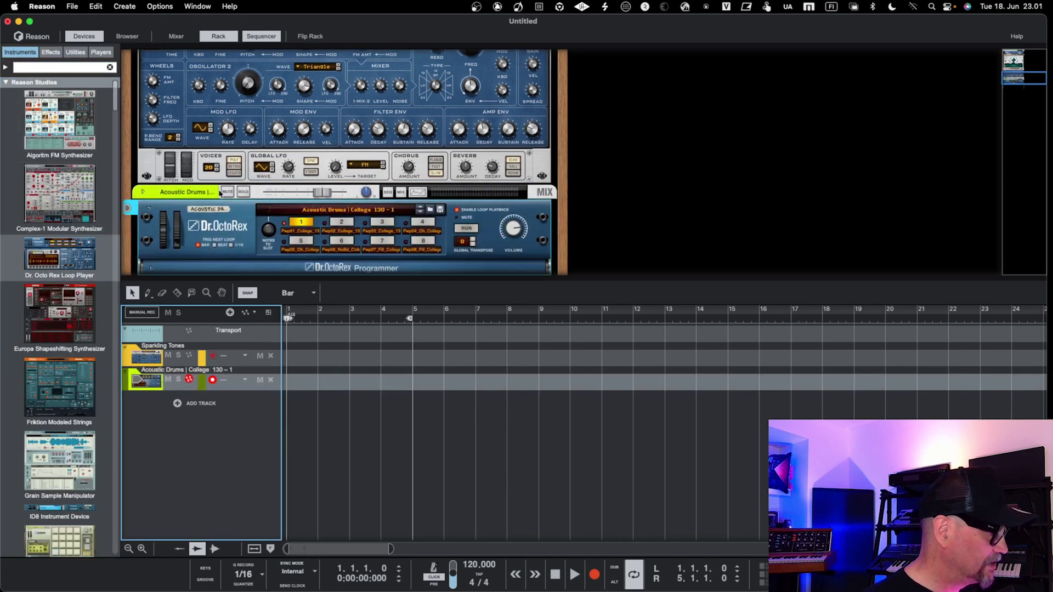
scroll(81, 318, down, 1)
drag(77, 307, 145, 264)
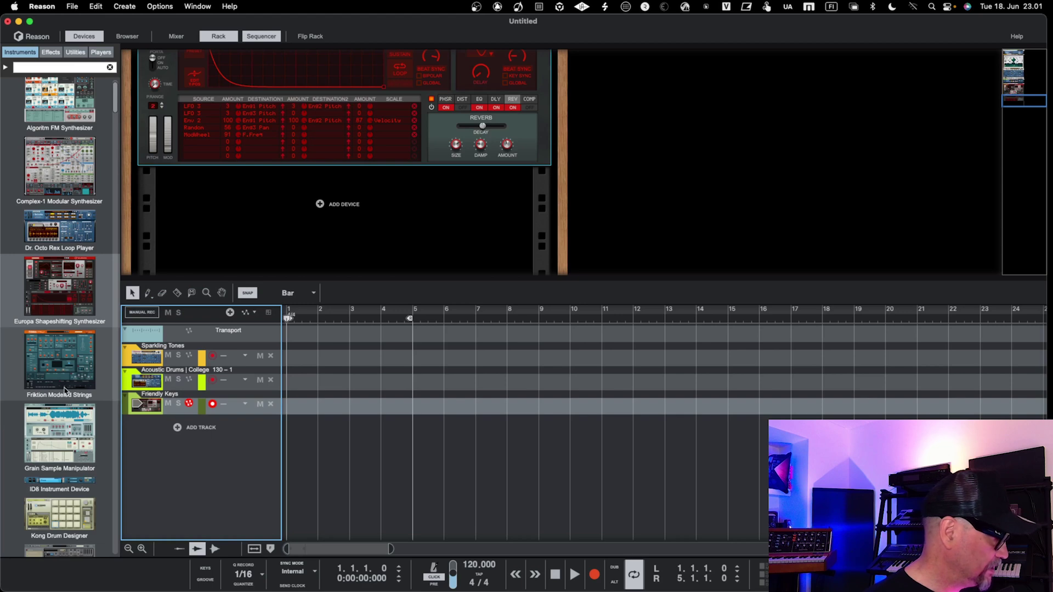
scroll(63, 389, down, 1)
drag(49, 480, 191, 256)
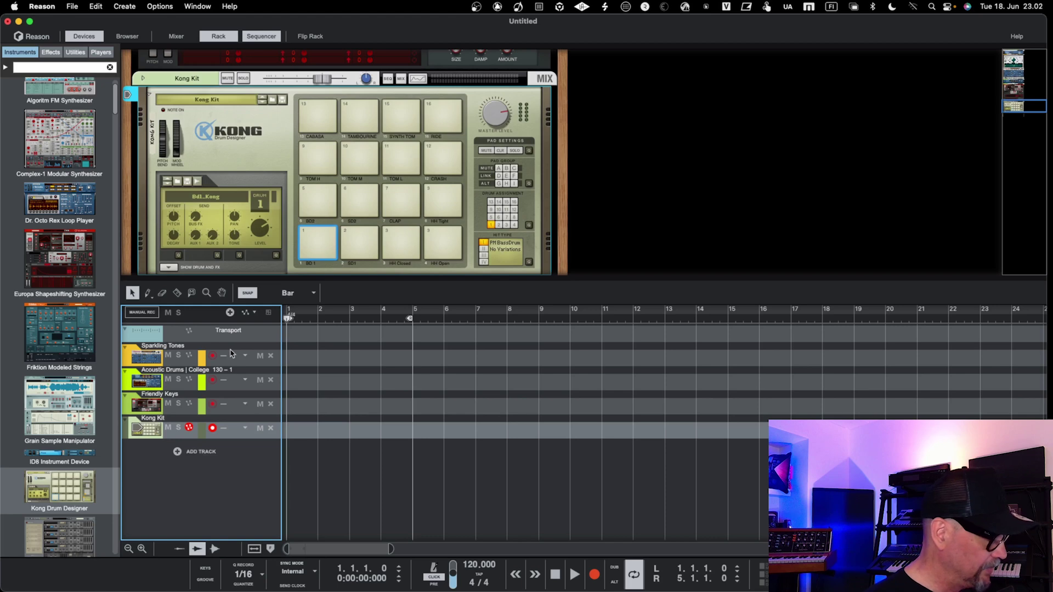
Step: Create a four-bar clip starting at bar 1 on the Acoustic Drums track and open it for note editing
double_click(294, 389)
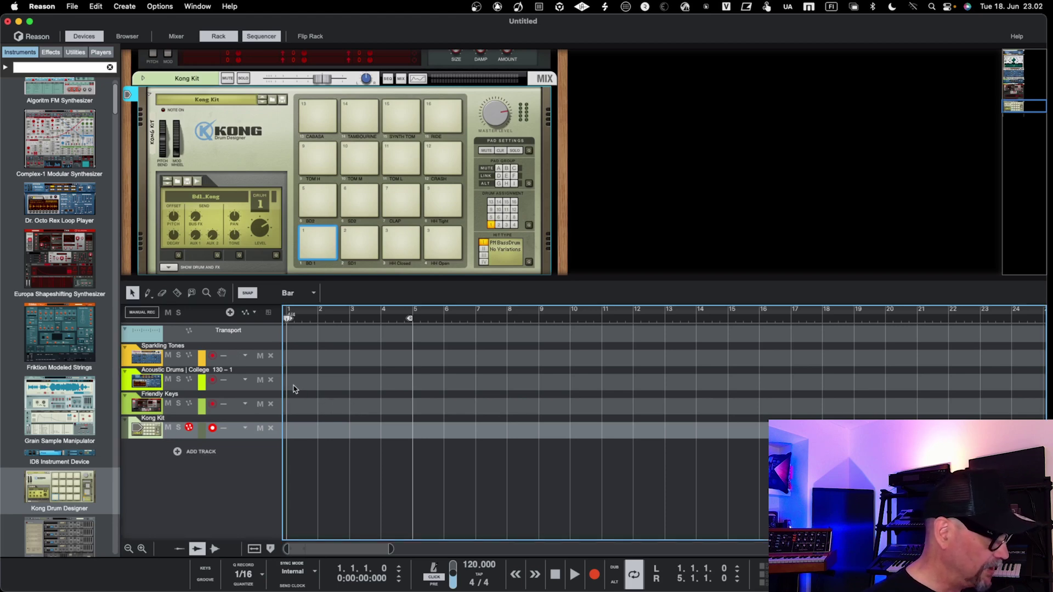
drag(320, 382, 413, 382)
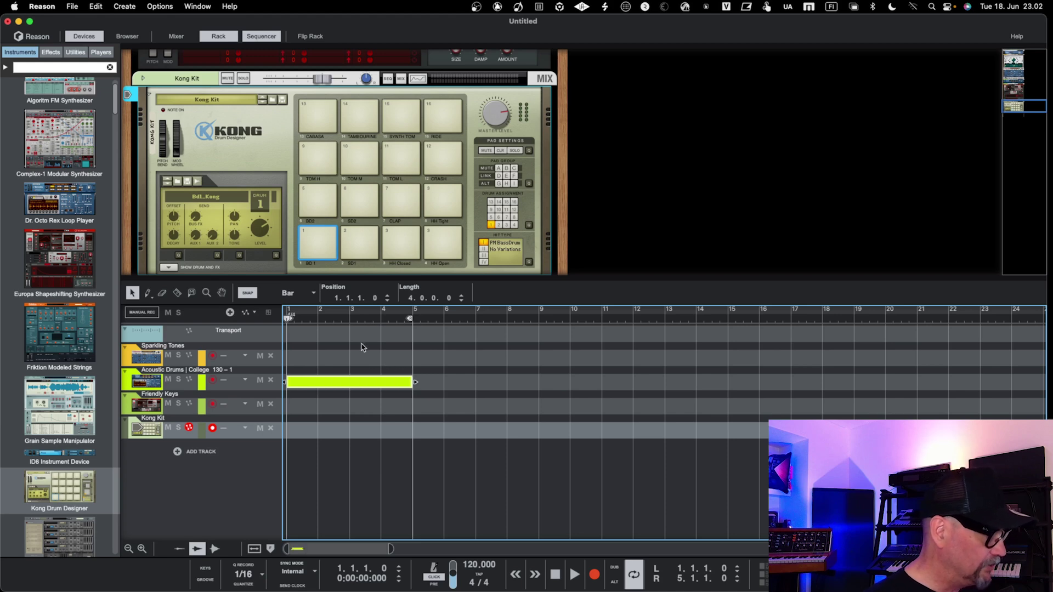
double_click(352, 383)
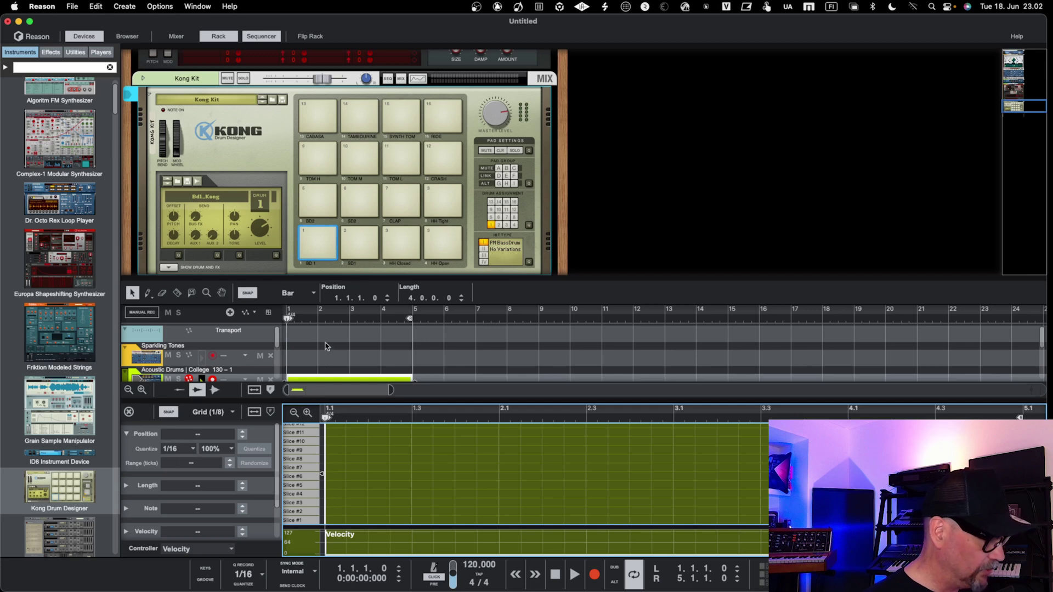
Step: Give the sequencer more height and create a four-bar clip at bar 5 on the Sparkling Tones track, opened for note editing
drag(335, 277, 337, 208)
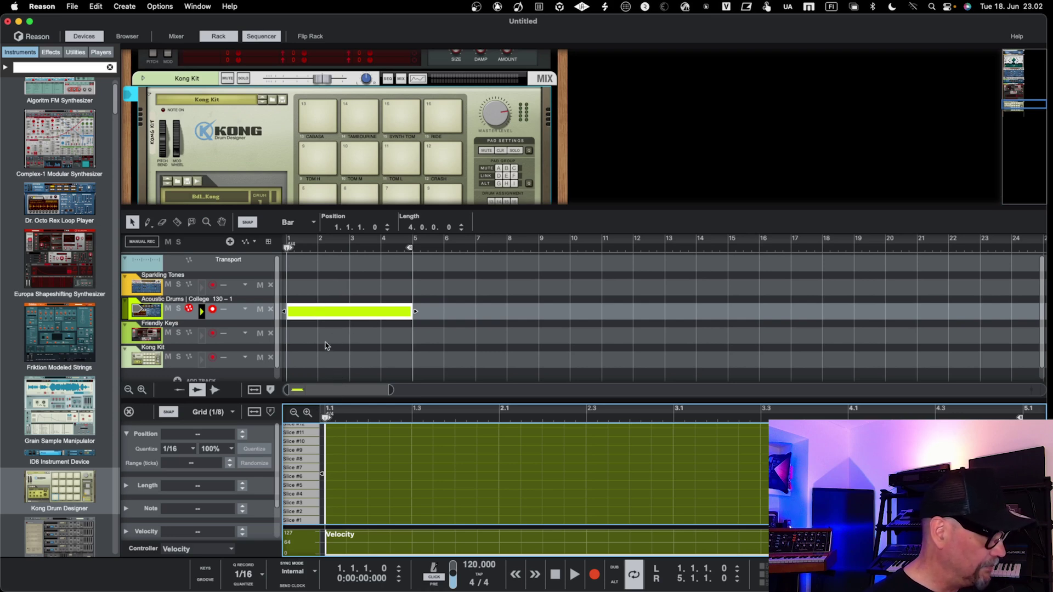
drag(422, 288, 540, 285)
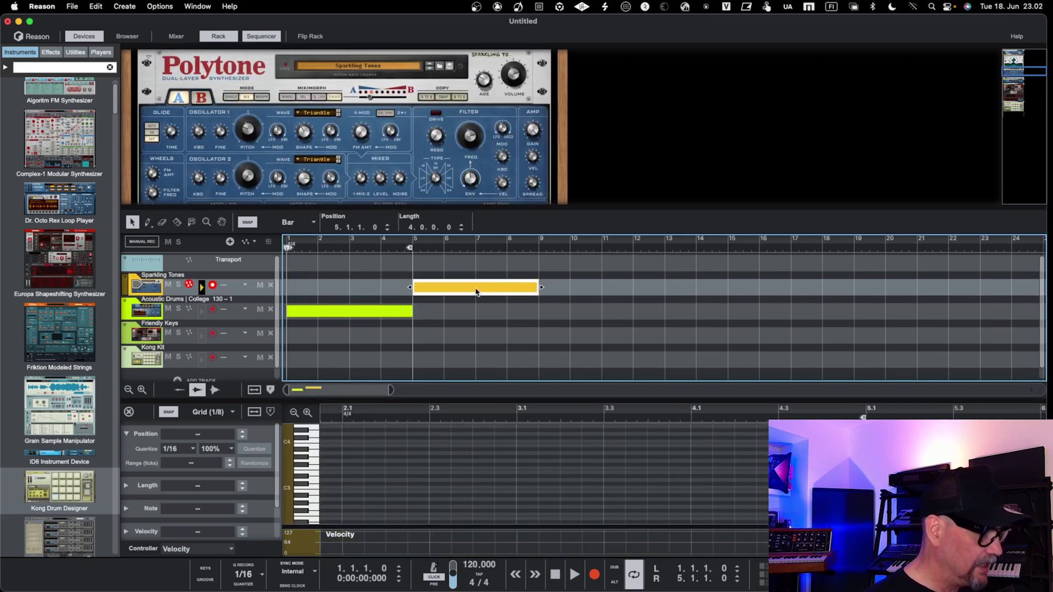
double_click(476, 292)
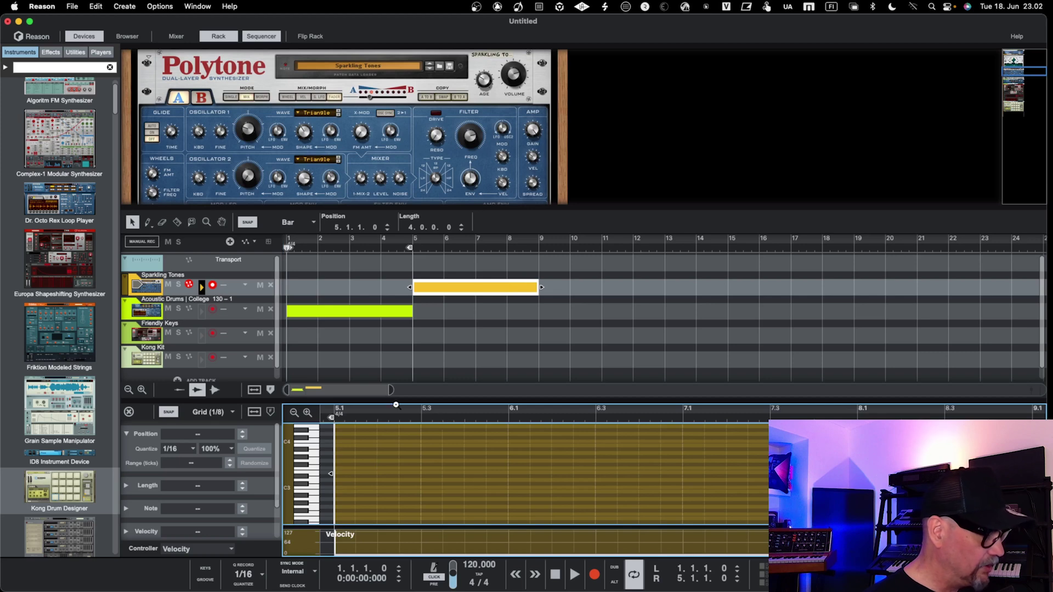
Step: Alternate between the Acoustic Drums and Sparkling Tones clips to compare their slice and piano-key edit lanes
click(378, 312)
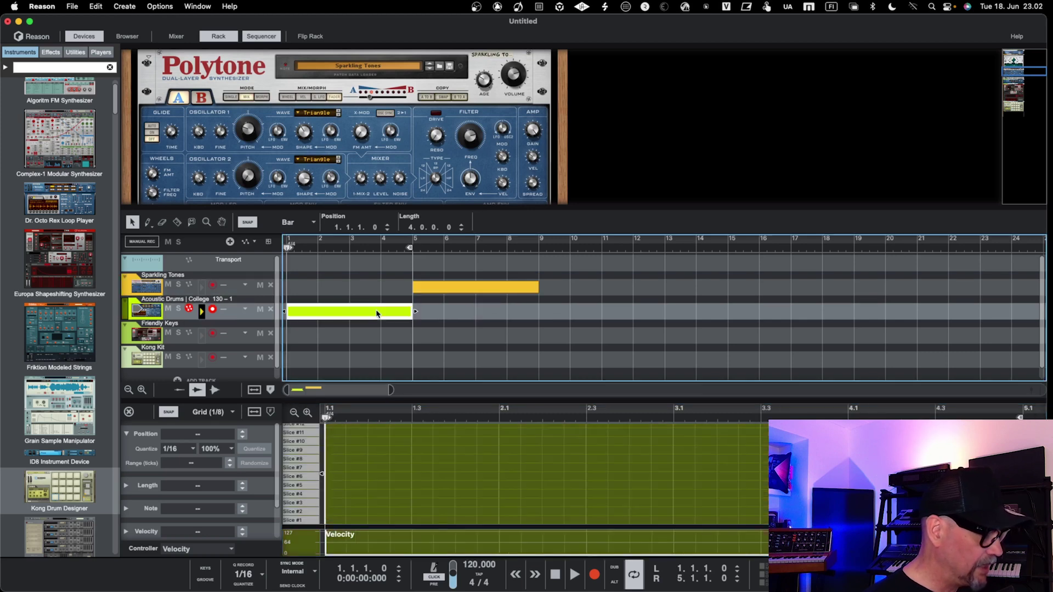
click(460, 291)
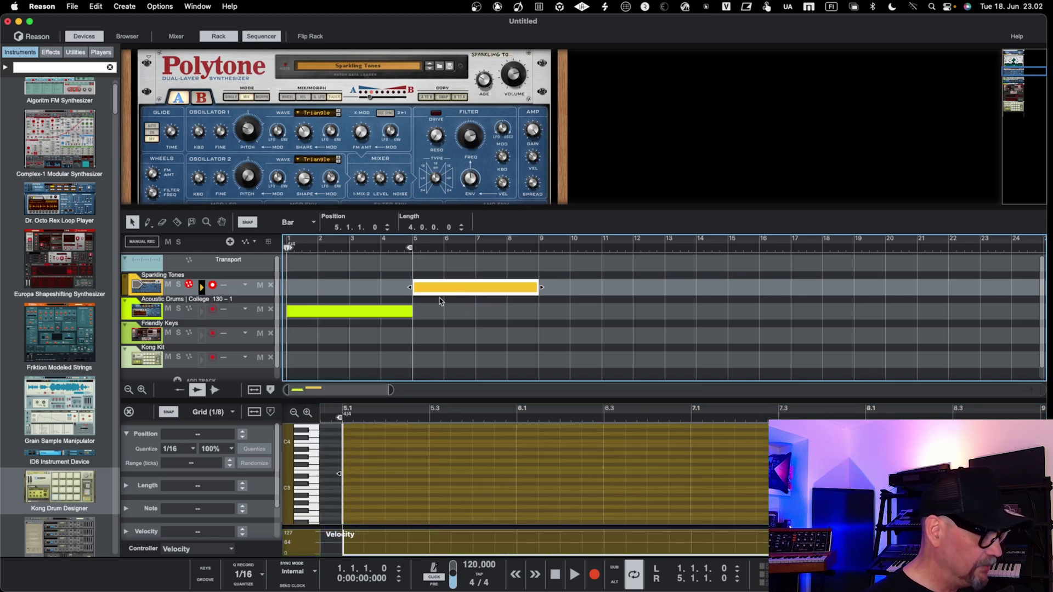
click(388, 317)
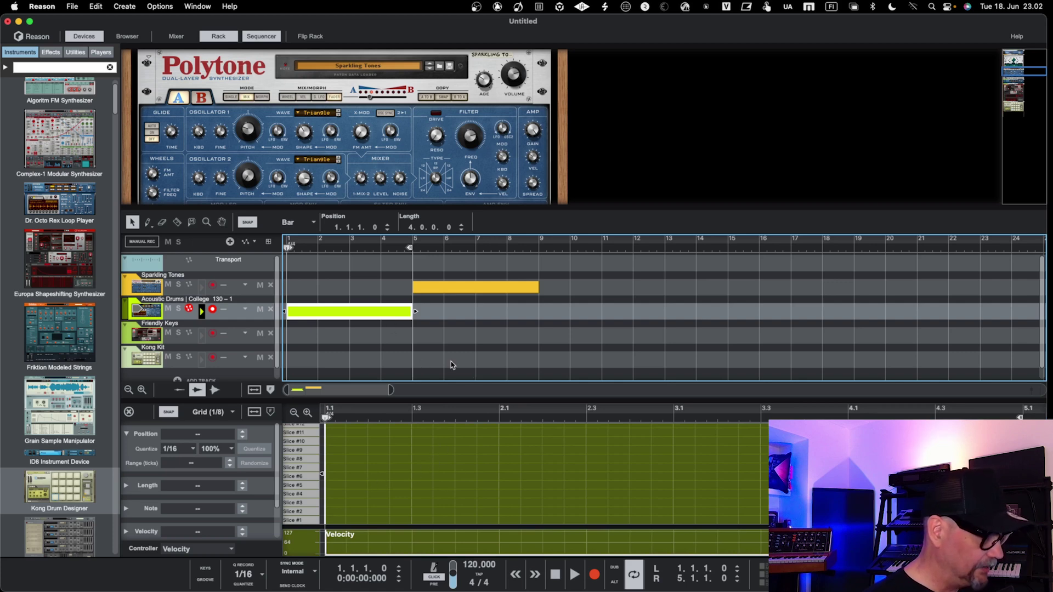
click(470, 290)
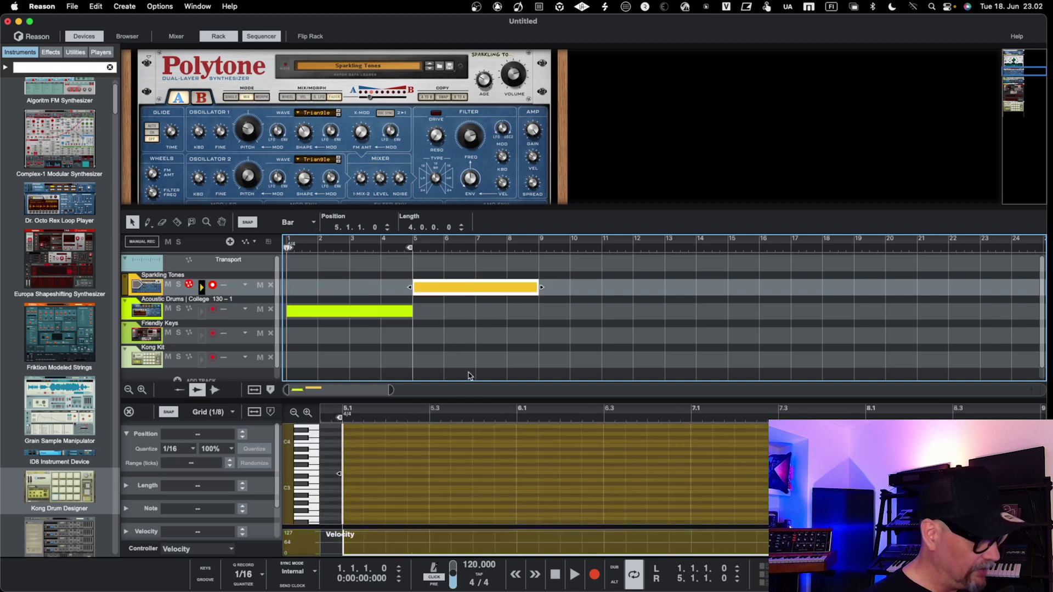
Step: Draw five eighth-note-long notes in the Sparkling Tones clip, including G#3 at 5.2 and D3 at 6.4
scroll(431, 354, down, 1)
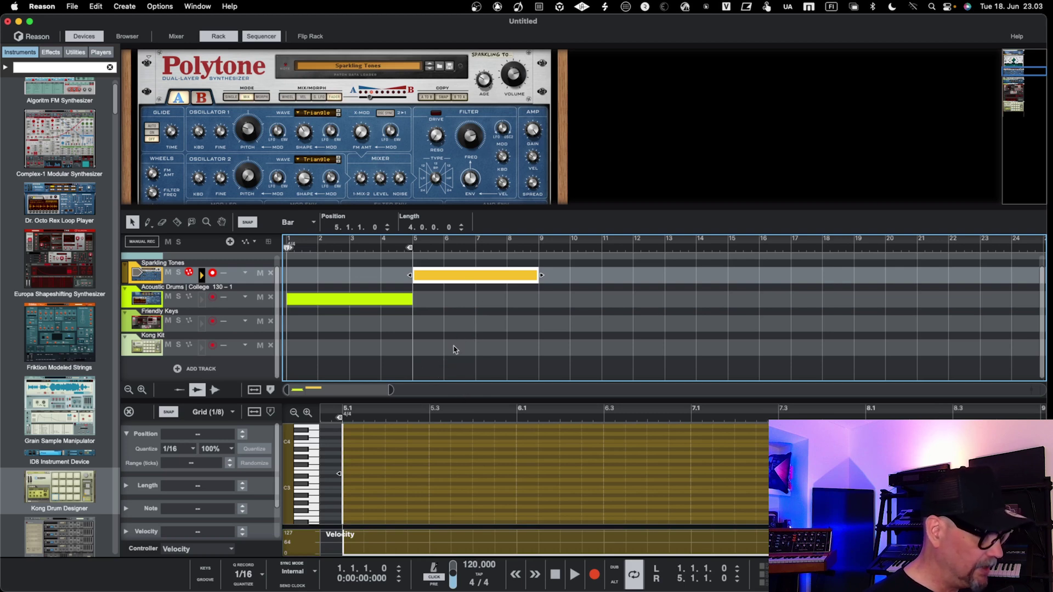
click(393, 457)
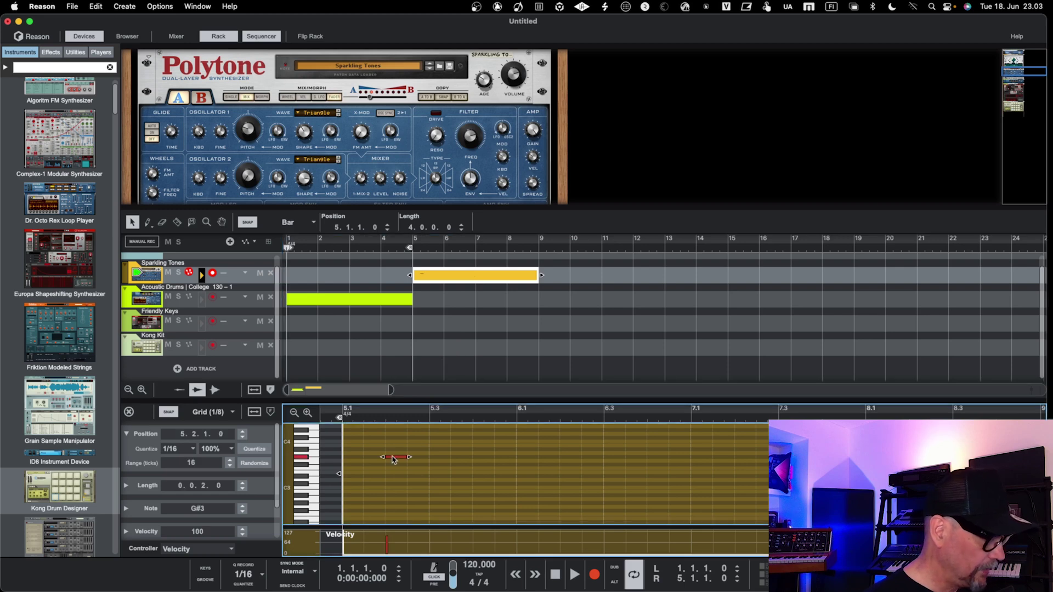
click(476, 445)
click(574, 451)
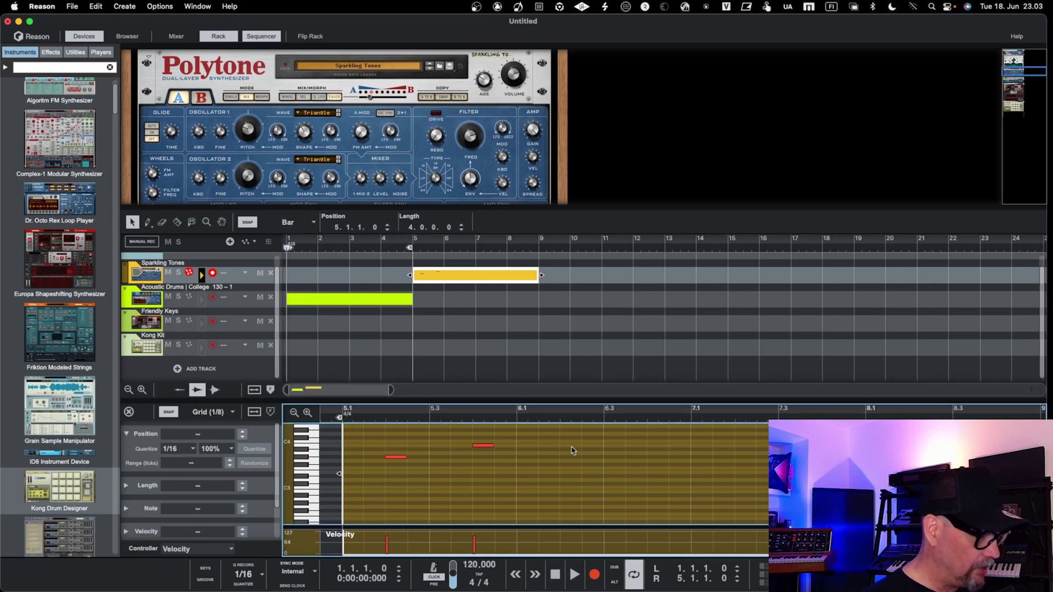
click(581, 457)
click(667, 446)
click(668, 480)
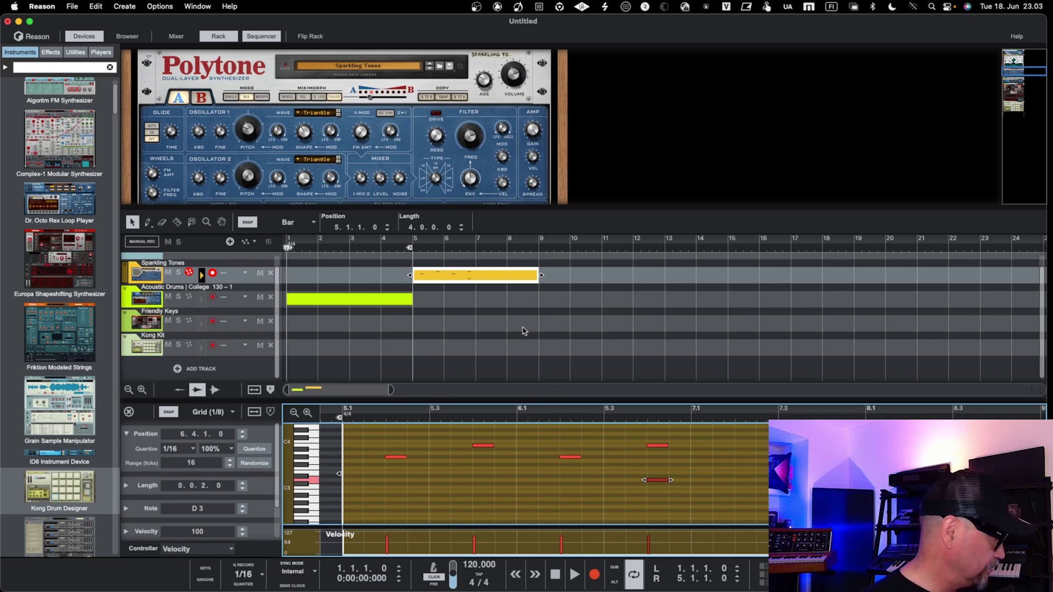
Step: Hide the rack and enlarge the note editor below the arrangement, leaving the Sparkling Tones clip selected
key(F6)
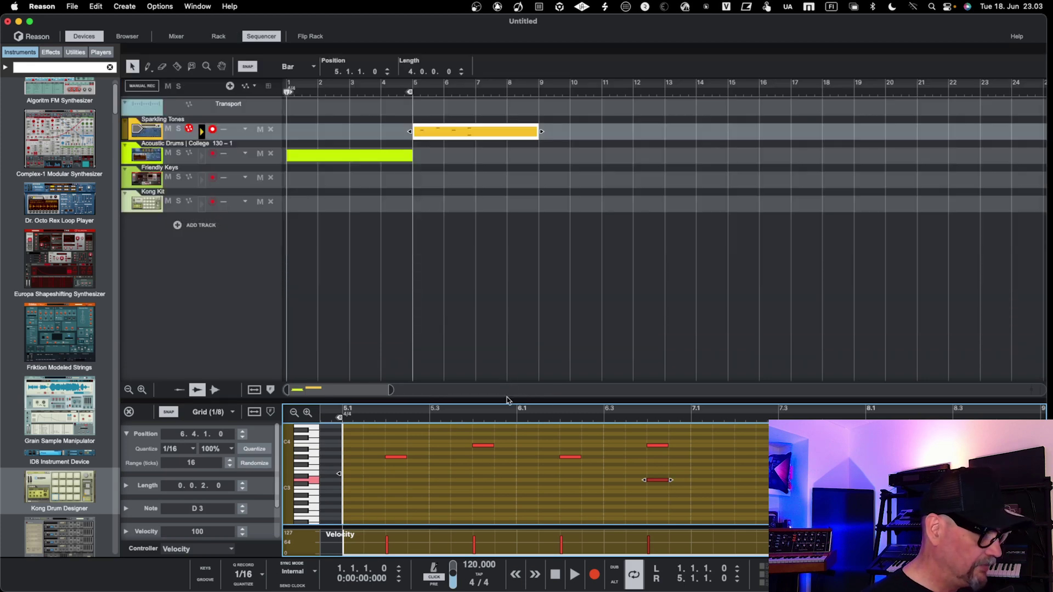
drag(506, 400, 502, 310)
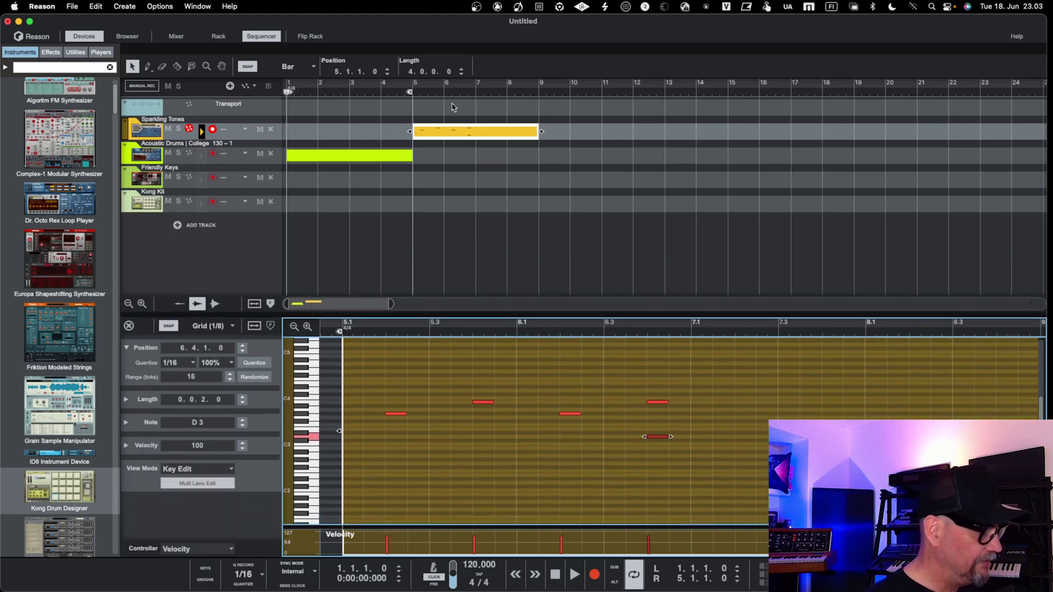
click(392, 156)
click(488, 132)
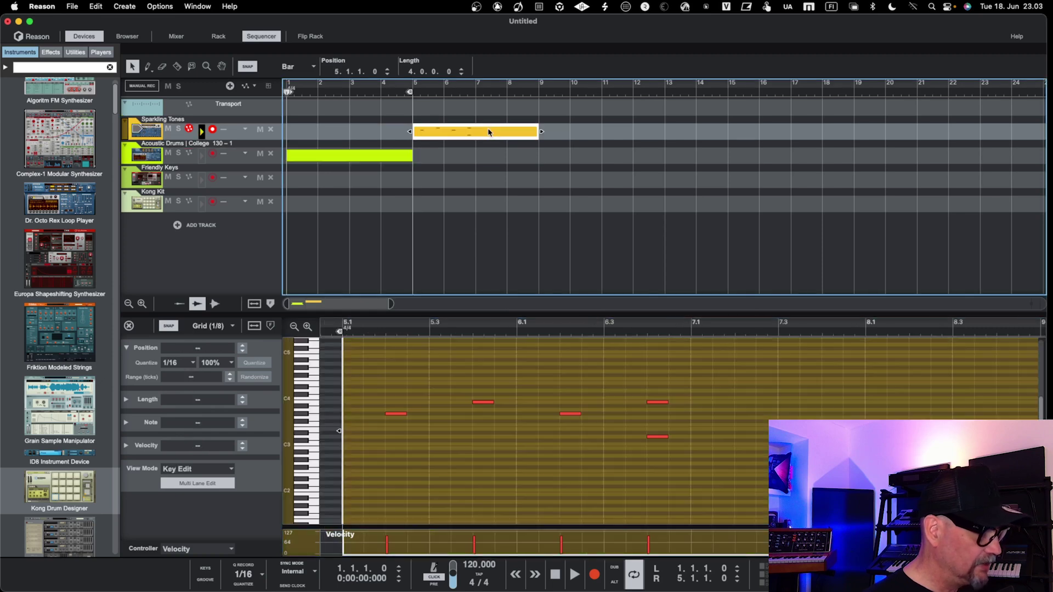
Step: Create a one-bar Kong Kit clip at bar 5 with BD 1 hits at 5.1 and 5.3, plus HH Closed and CLAP at 5.3
double_click(423, 205)
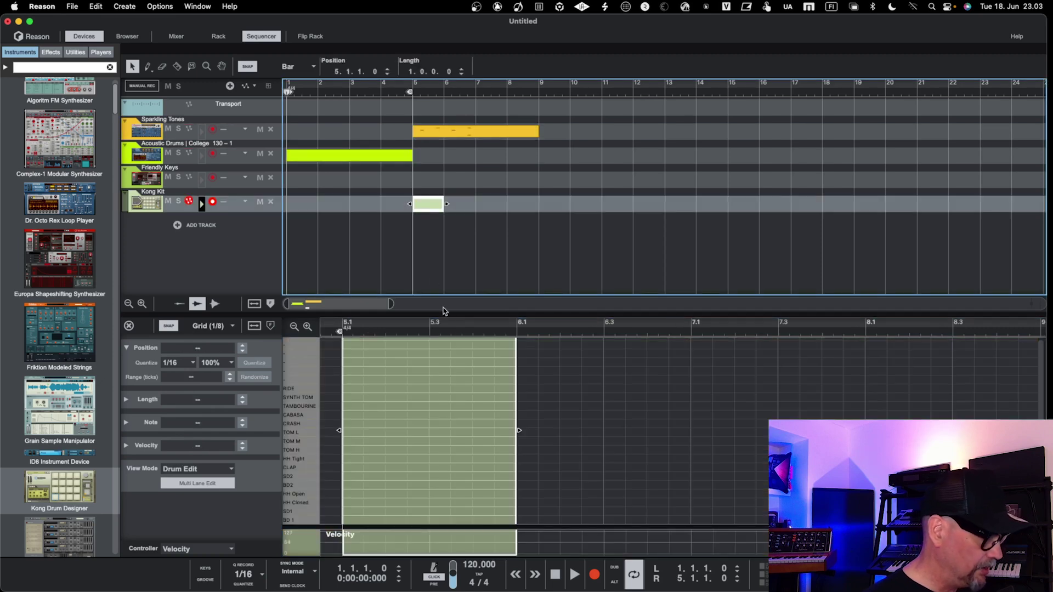
click(353, 524)
super+click(352, 521)
super+click(439, 520)
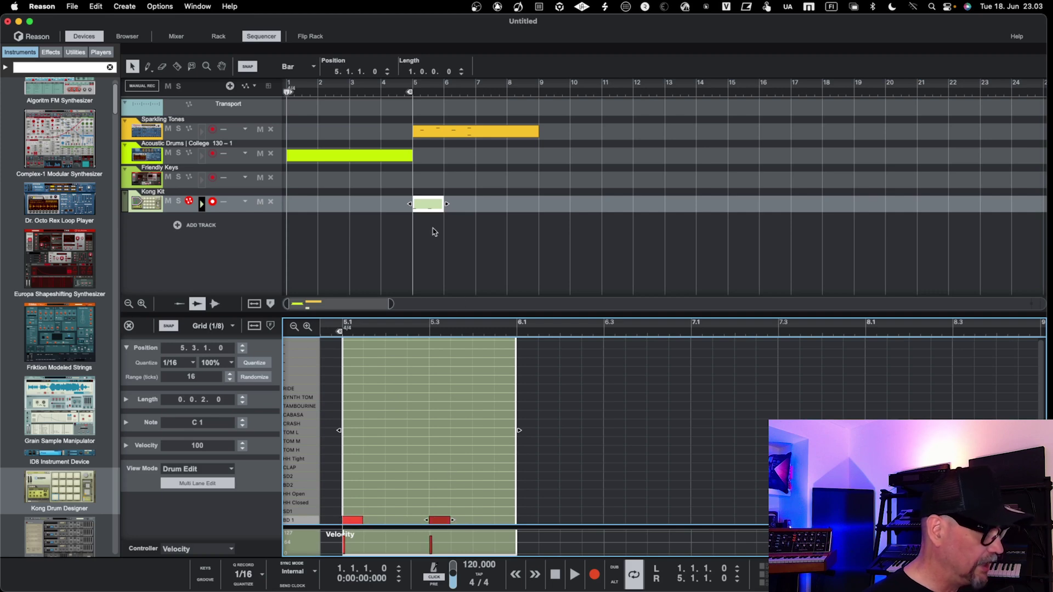
super+click(437, 502)
super+click(440, 467)
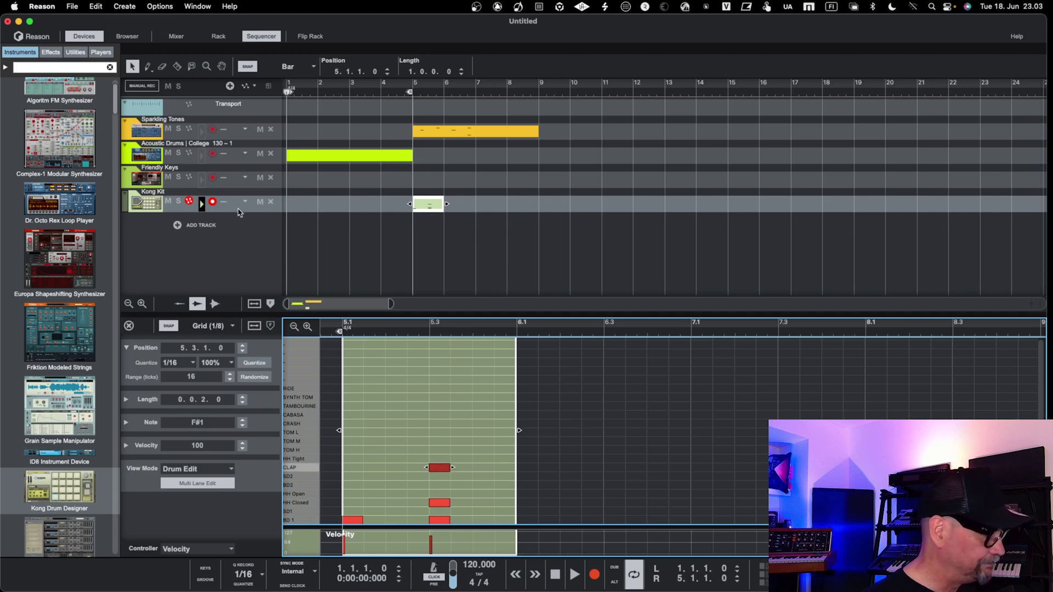
Step: Switch among the Sparkling Tones, Acoustic Drums and Kong Kit clips to compare the Key, REX and Drum edit views
click(440, 133)
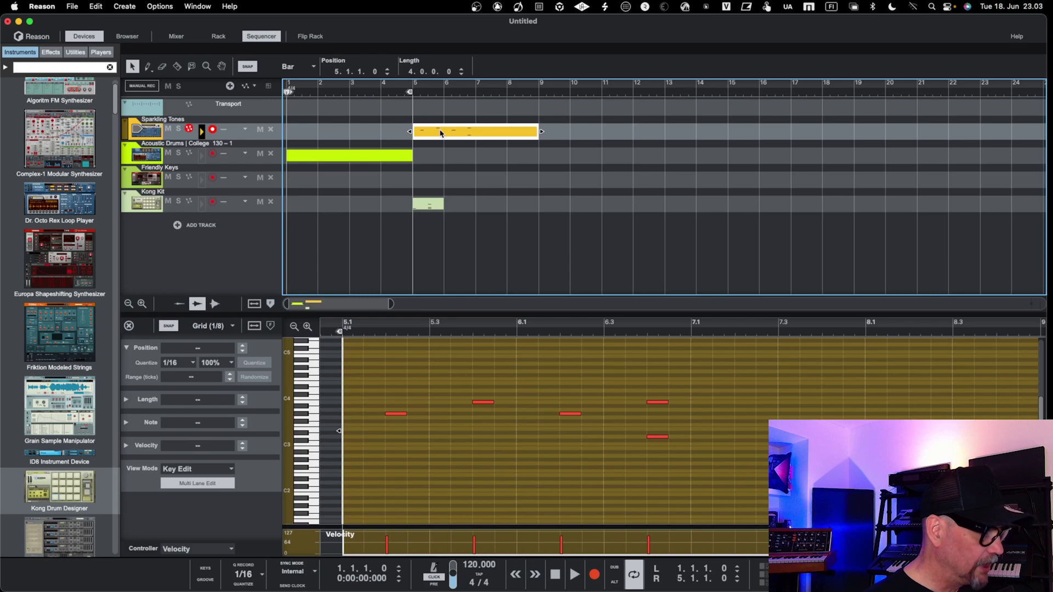
click(334, 158)
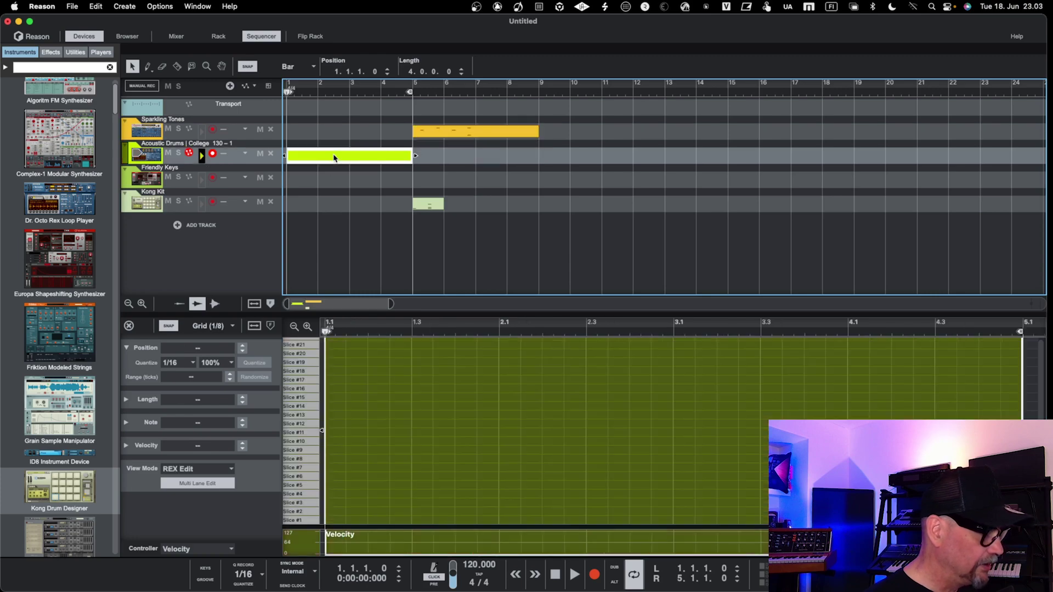
click(426, 206)
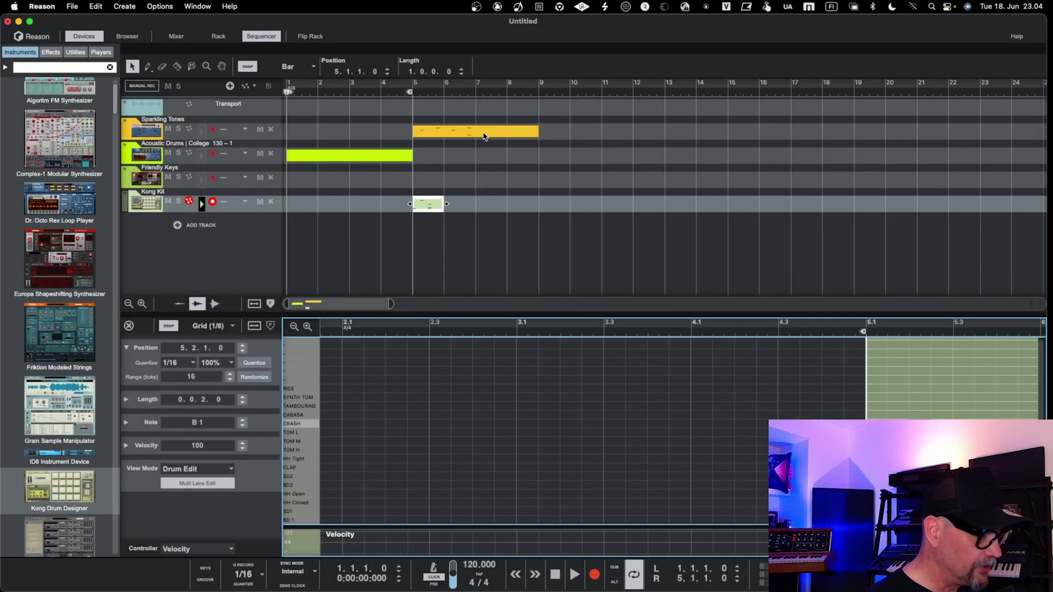
click(483, 136)
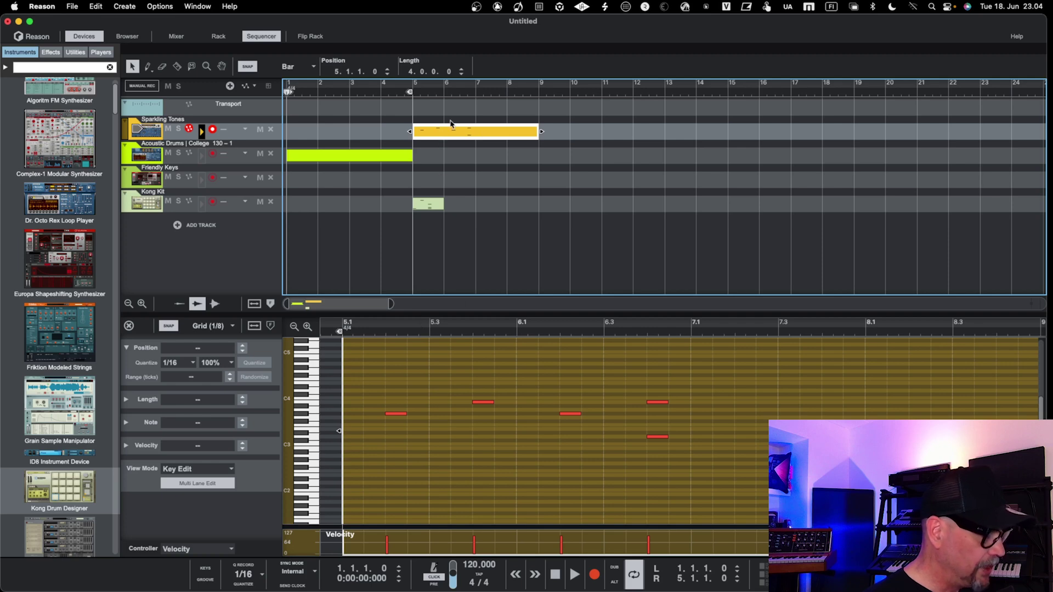
click(436, 208)
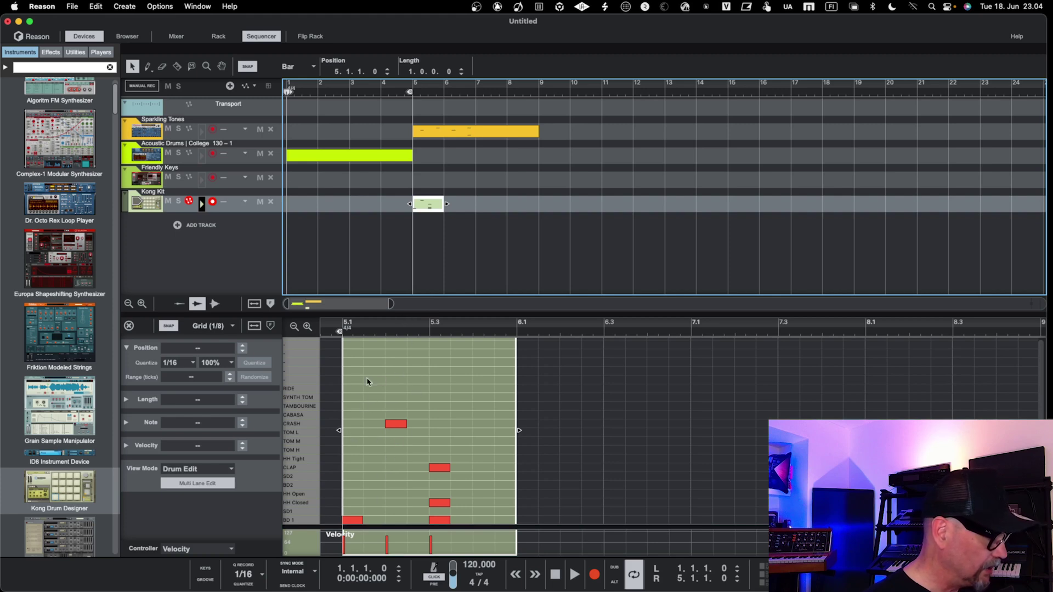
click(425, 132)
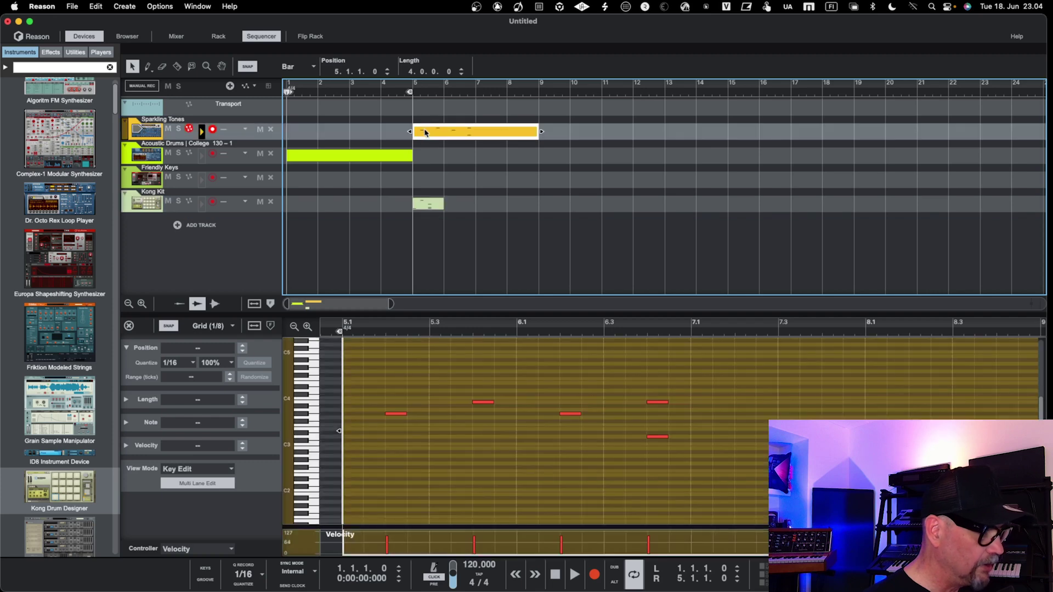
click(380, 160)
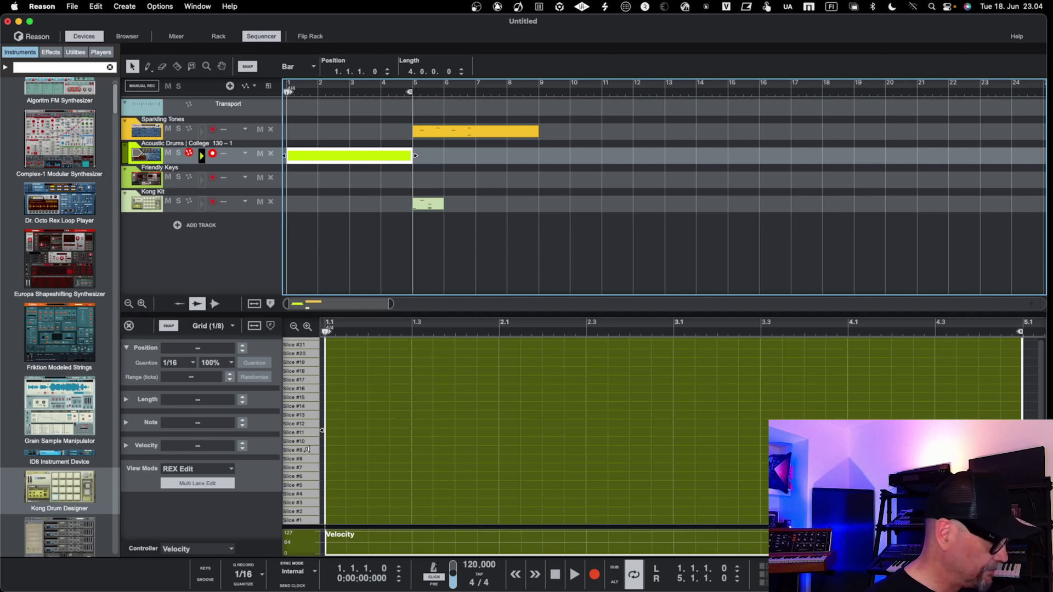
Step: Examine the View Mode choices for the Acoustic Drums clip and compare the modes used by the Kong Kit and Sparkling Tones clips
click(210, 474)
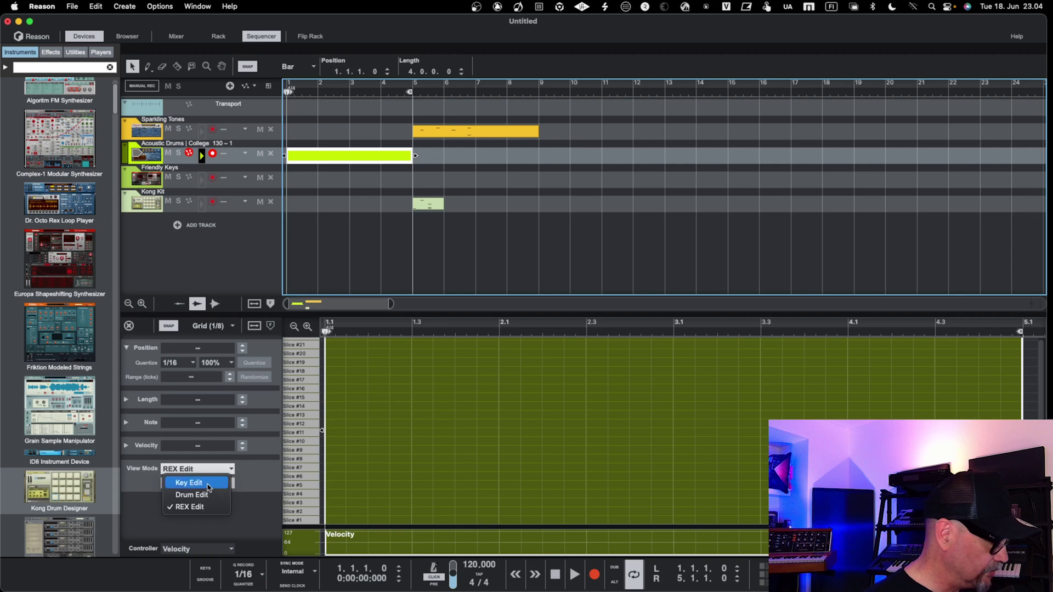
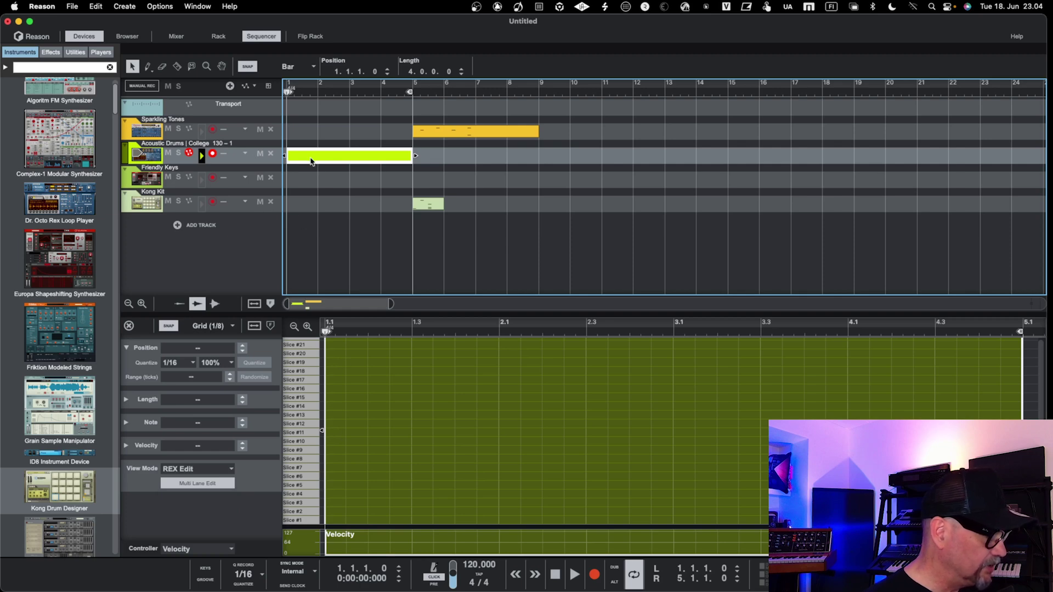
click(424, 206)
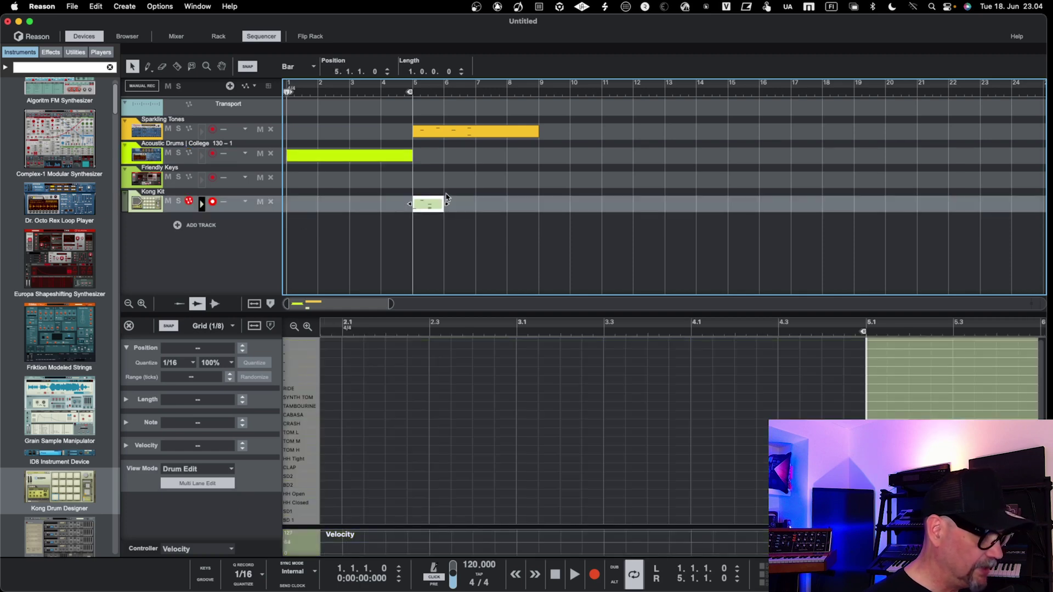
click(460, 131)
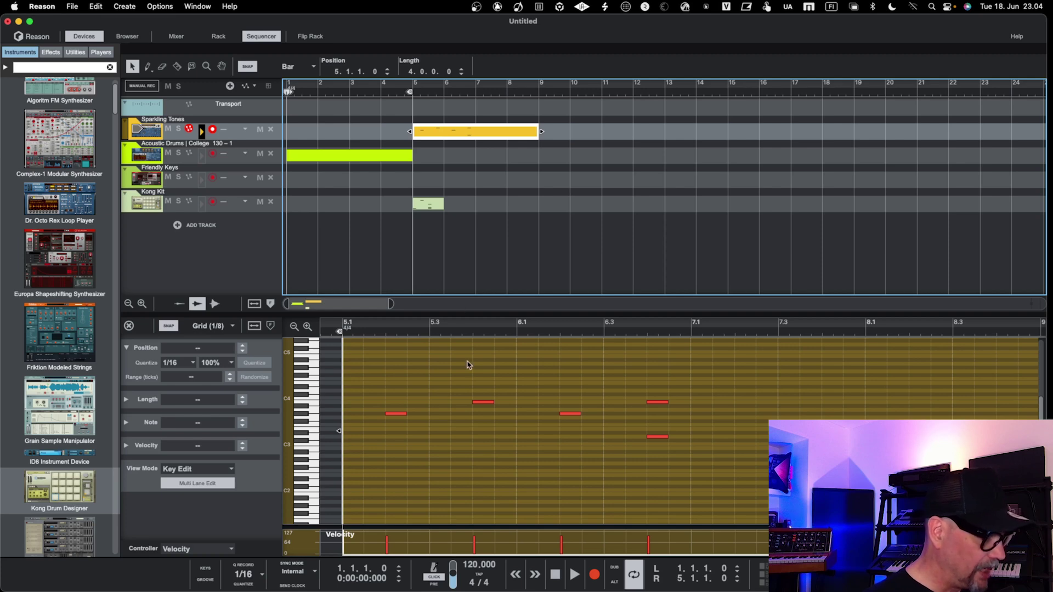
Step: Create a one-bar clip at bar 10 on the Friendly Keys track with two notes, including A3 at 10.3.3
double_click(573, 181)
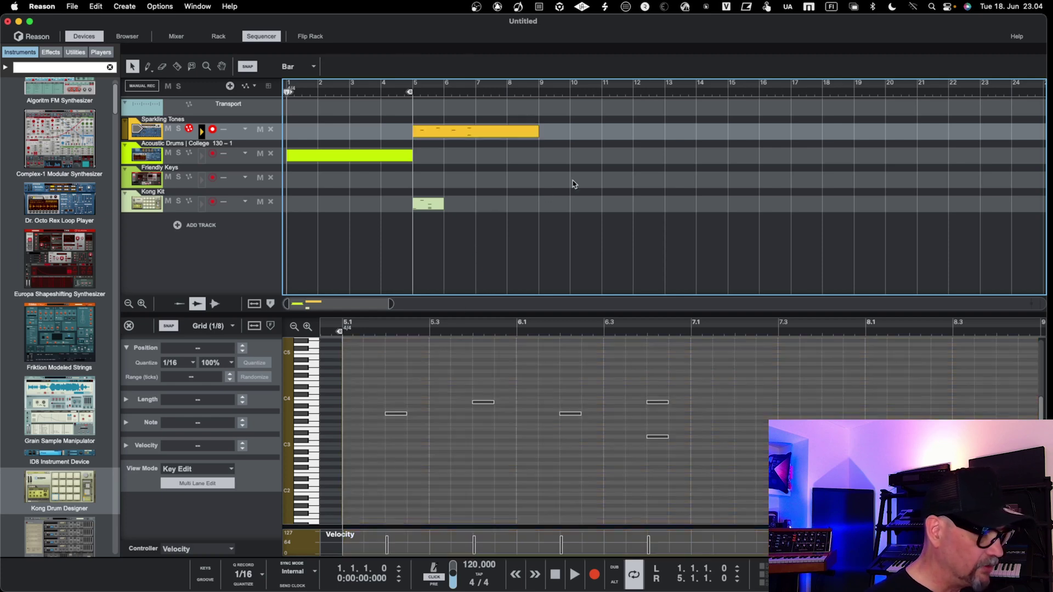
double_click(910, 430)
double_click(987, 410)
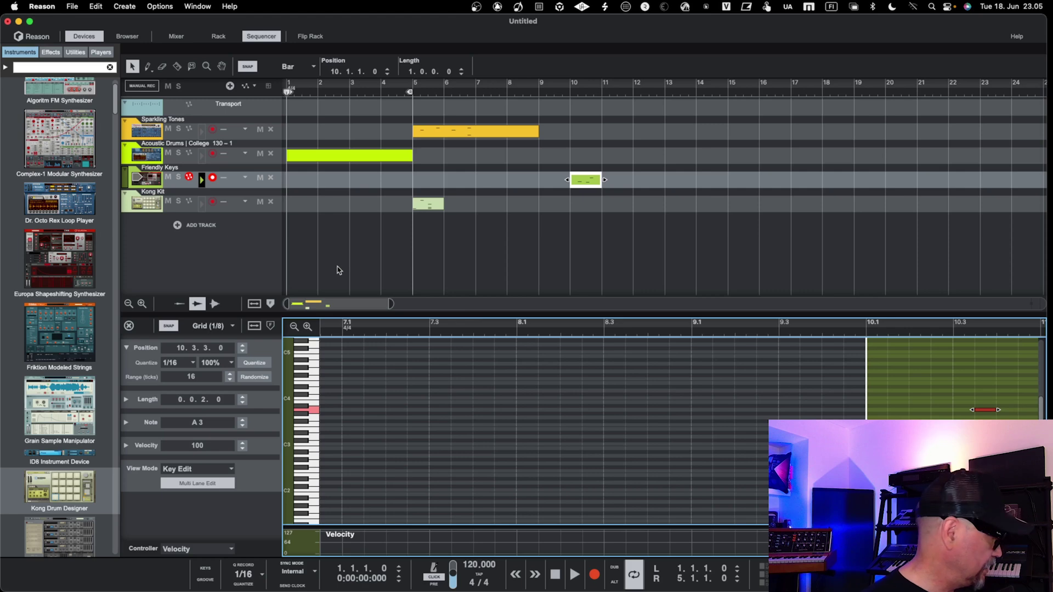
Step: Load the Fifth Drops Poly patch into the Friendly Keys Europa device and return to the sequencer
key(F6)
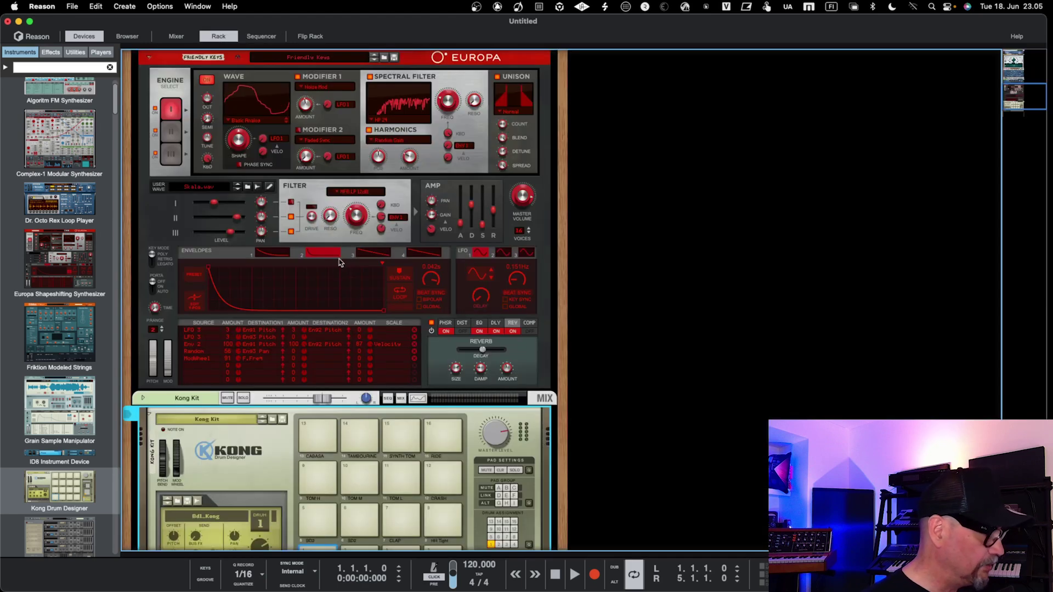
click(384, 57)
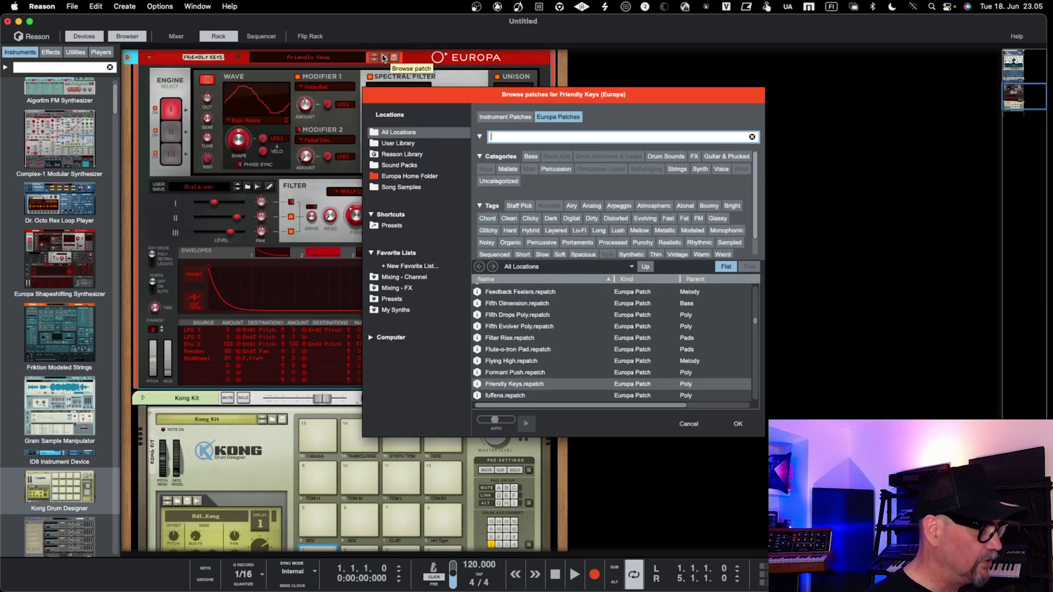
click(530, 315)
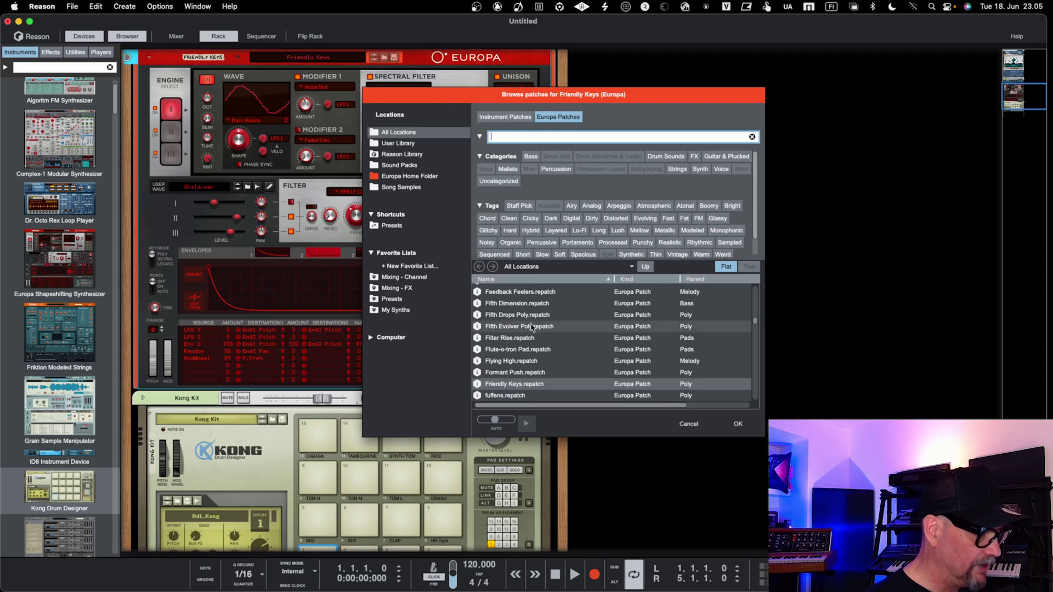
double_click(530, 317)
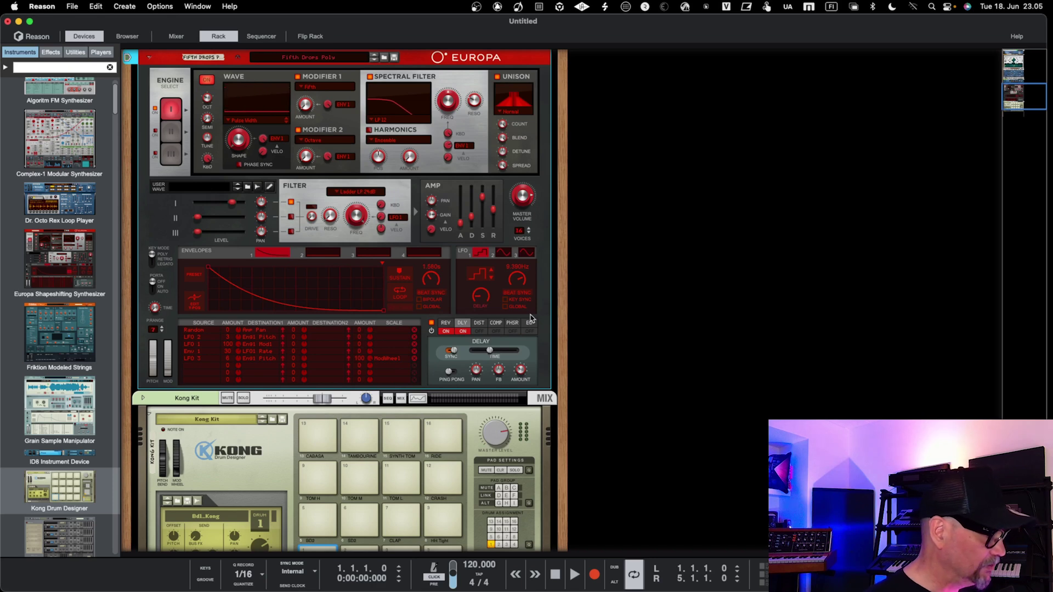
key(F7)
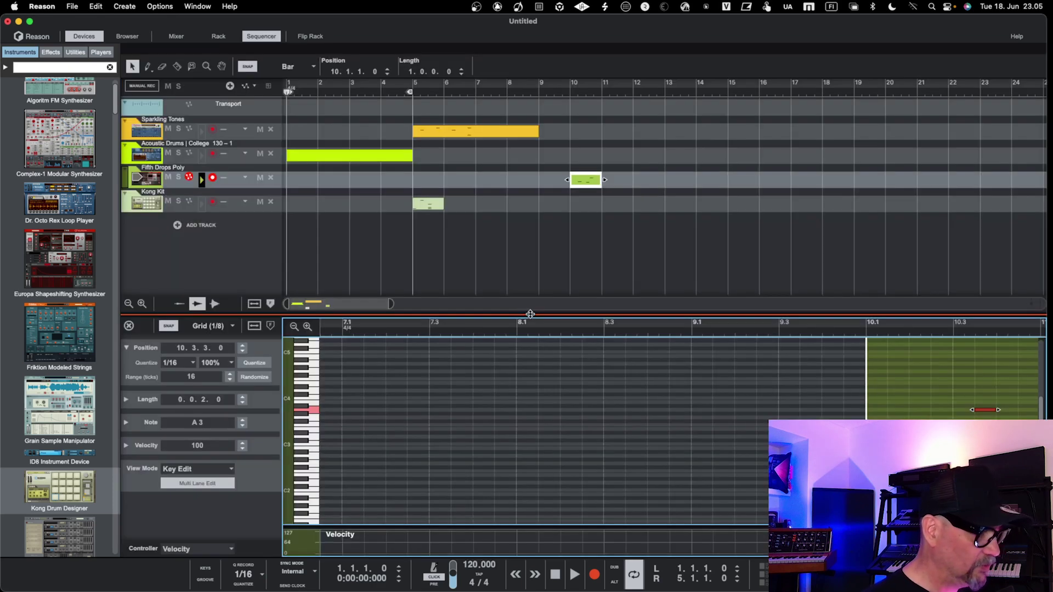
Step: Add an F3 note at 10.4.1 to the Fifth Drops Poly clip
click(911, 383)
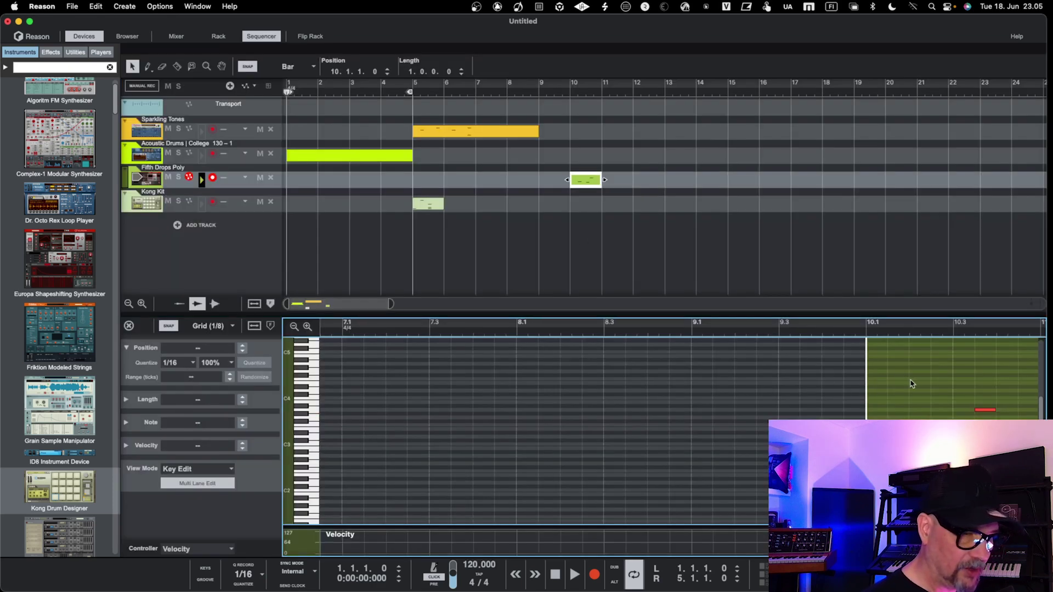
click(993, 383)
drag(992, 385, 1017, 424)
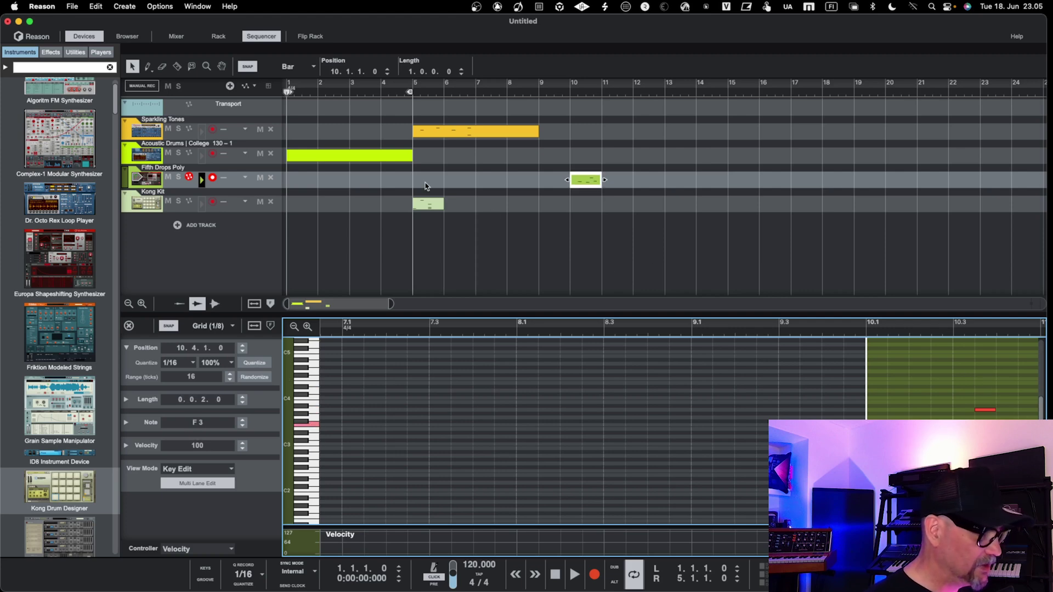
Step: Switch among the Kong Kit, Sparkling Tones and Fifth Drops Poly clips to compare their note editor views
click(430, 204)
click(449, 132)
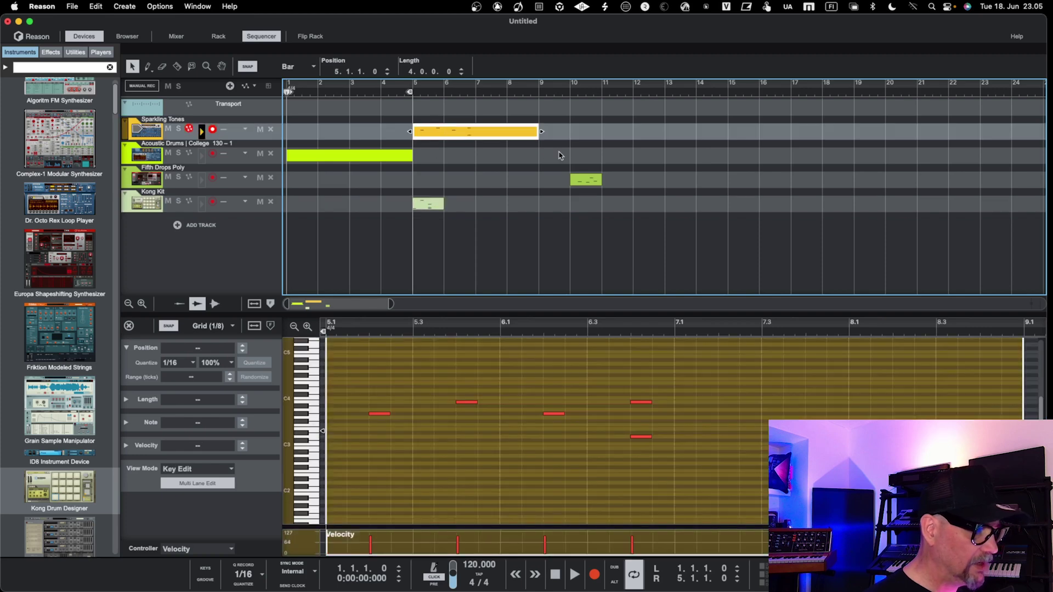
click(598, 179)
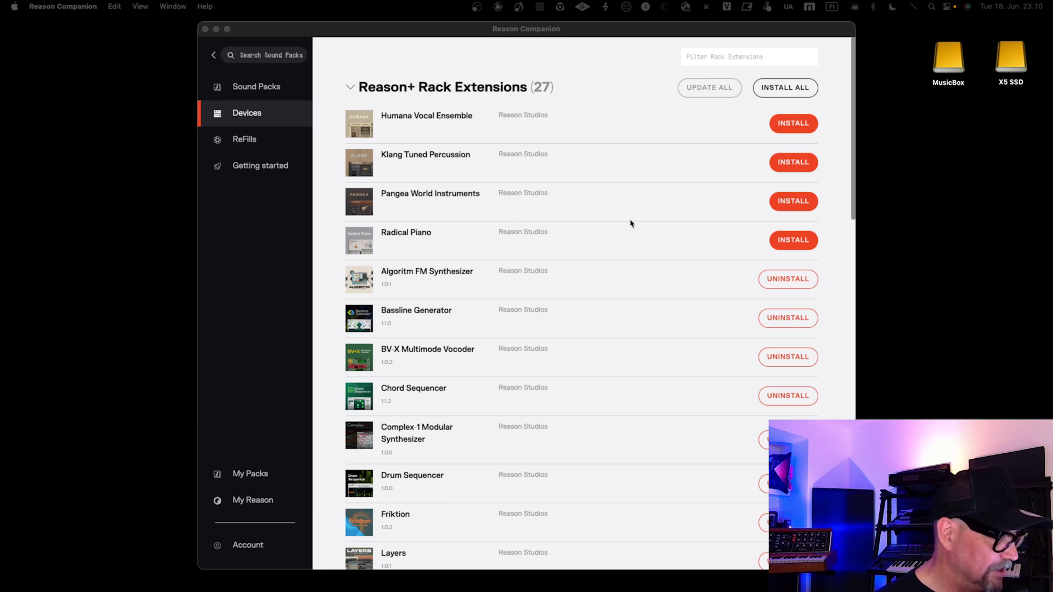
Step: In Reason Companion, start installing the Radical Piano, Pangea World Instruments, Klang Tuned Percussion and Humana Vocal Ensemble rack extensions
click(780, 215)
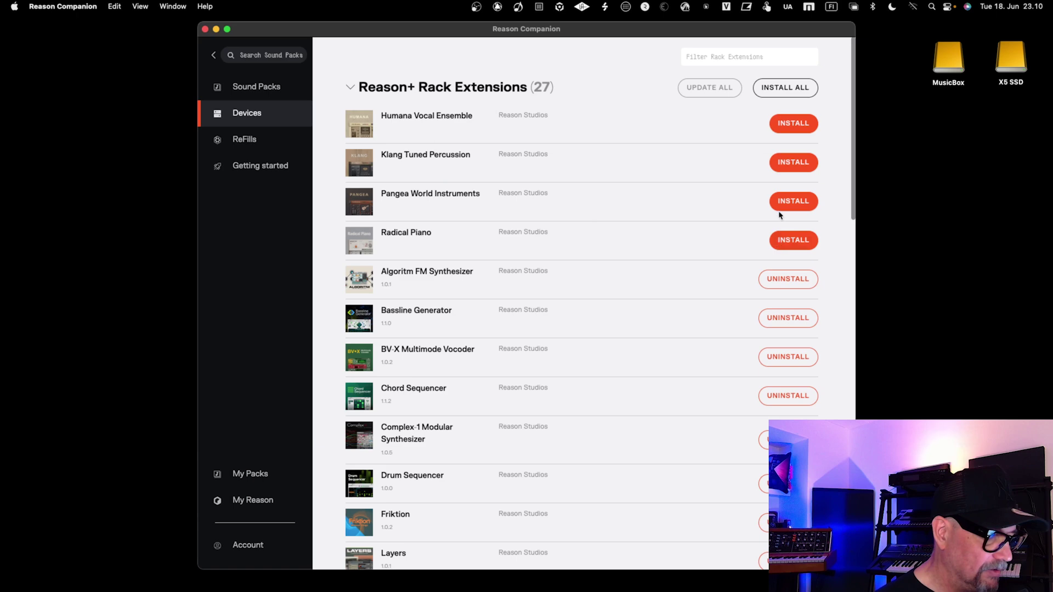
click(786, 239)
click(787, 203)
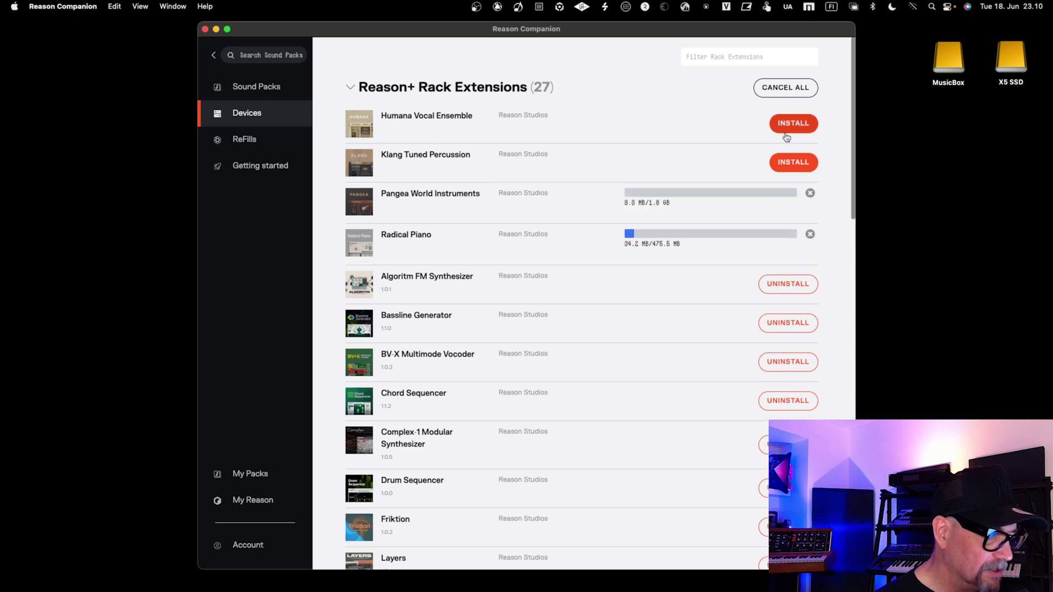
click(793, 163)
click(793, 124)
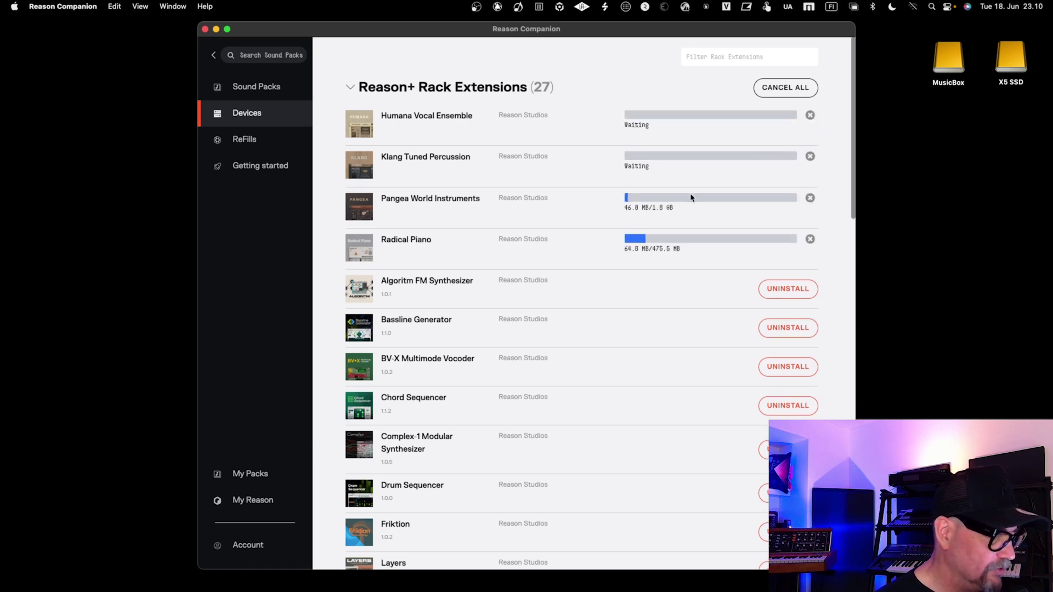
Step: Start installing the Drum Supply and Loop Supply ReFills
click(250, 140)
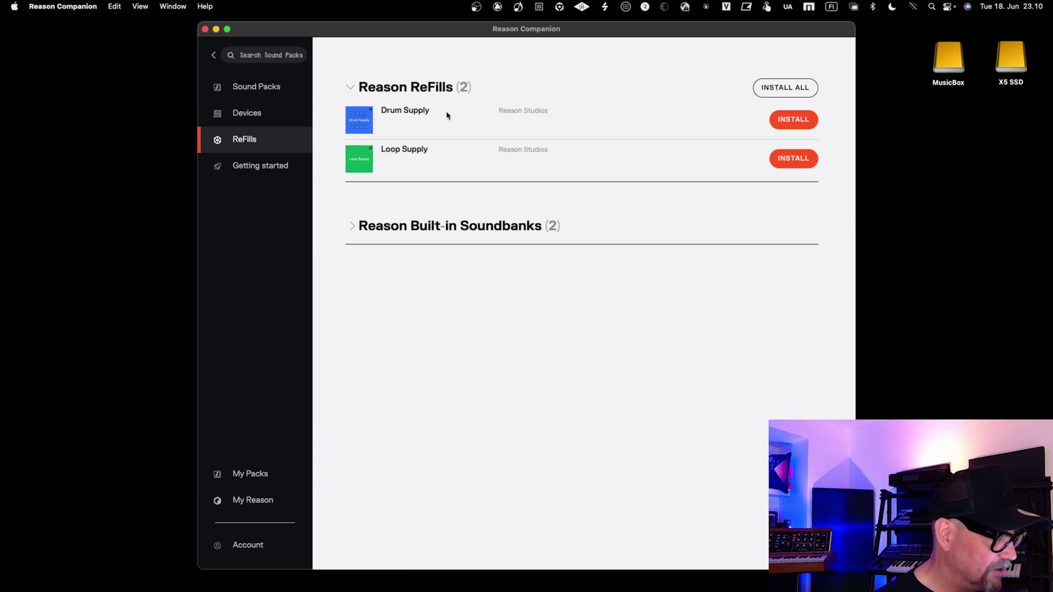
click(793, 119)
click(790, 168)
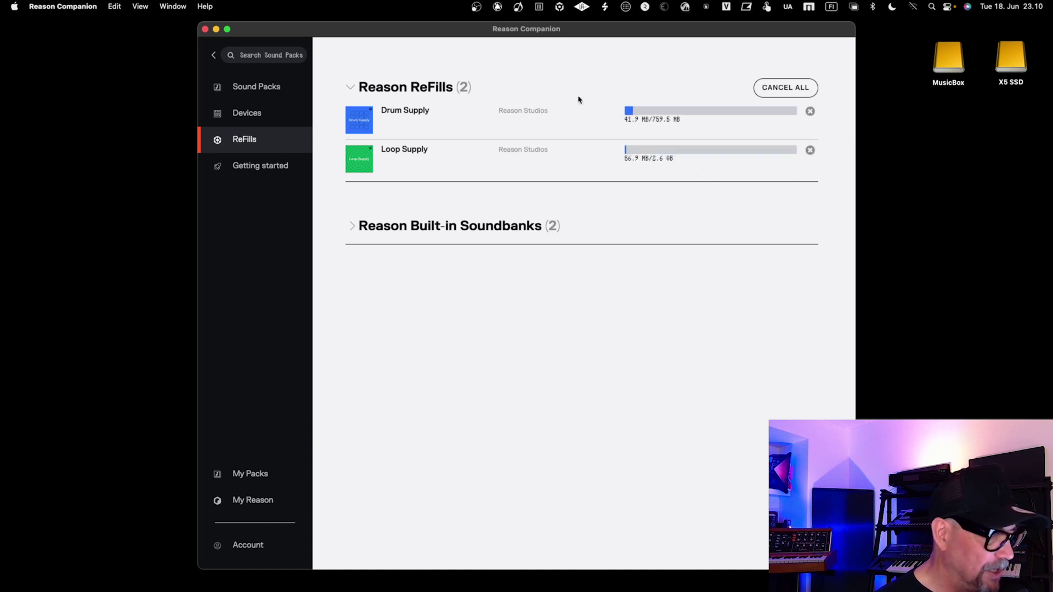
Step: Examine the Reason Built-in Soundbanks list, collapse it, and check the download progress of the rack extensions
click(355, 228)
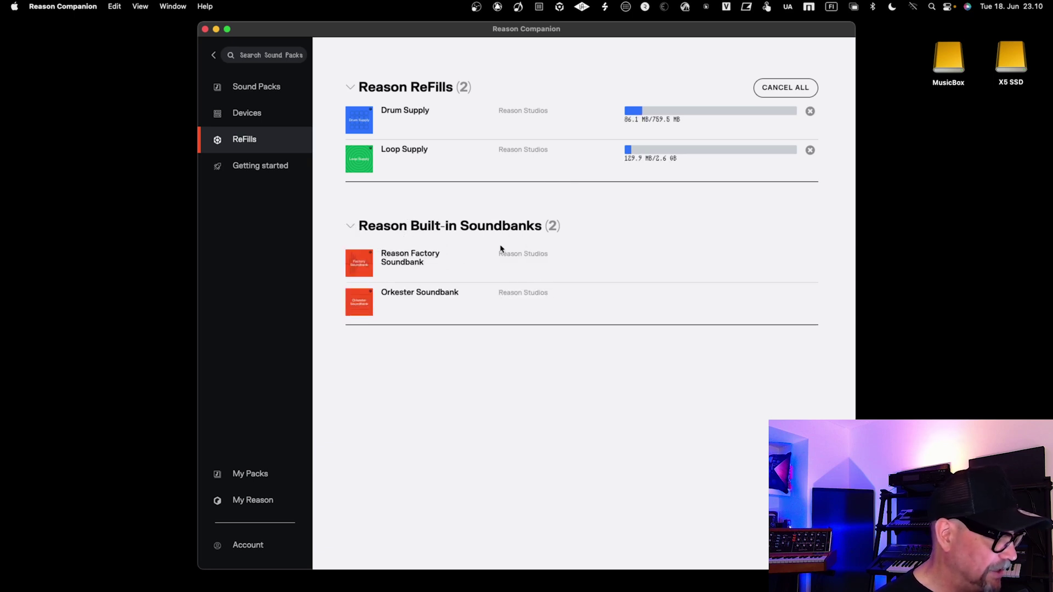
click(352, 227)
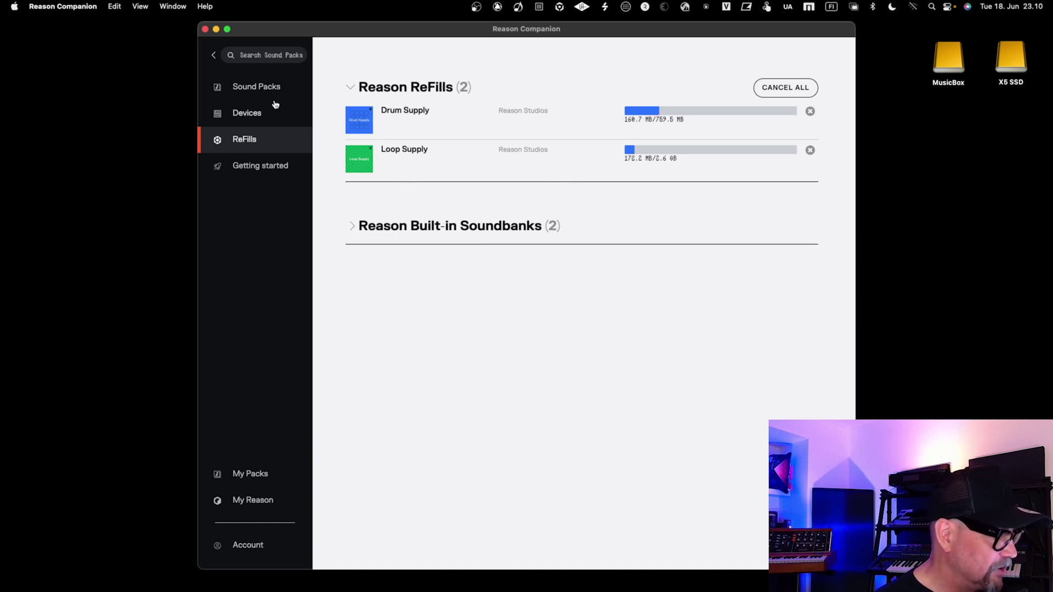
click(264, 118)
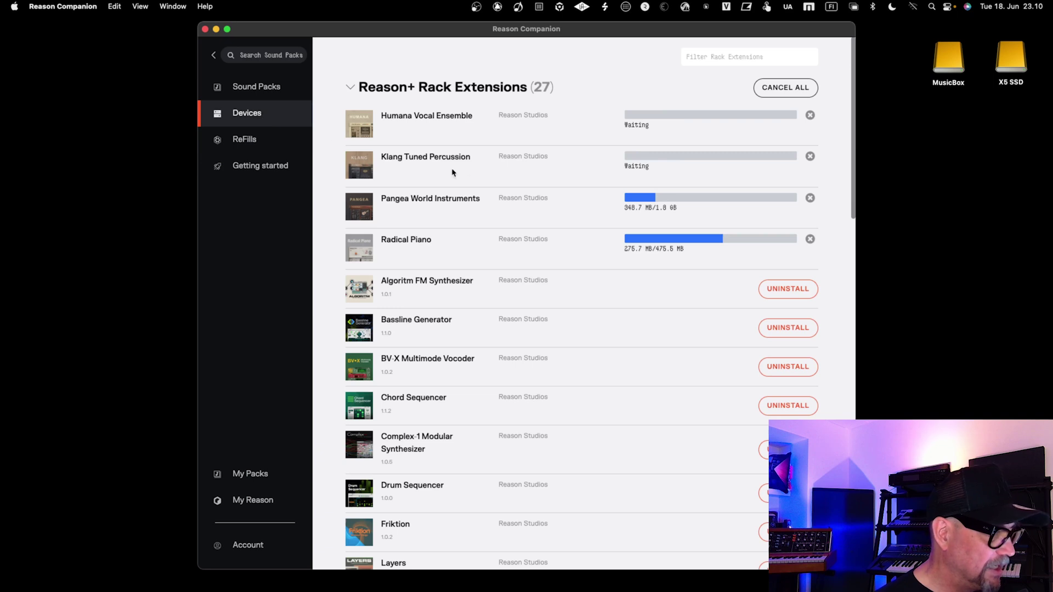